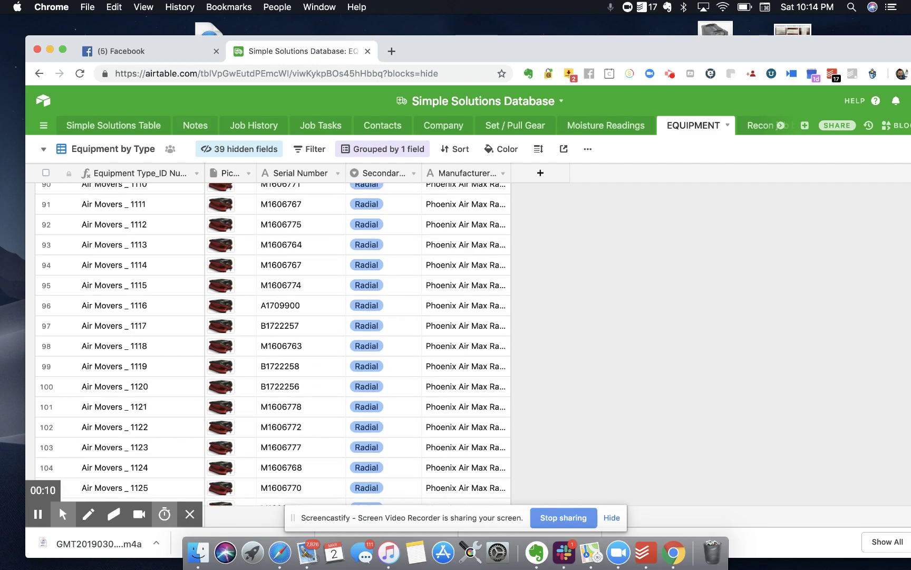
# Switch the EQUIPMENT table to the Equipment gallery view and look through the dehumidifier and air mover cards.
pyautogui.click(138, 148)
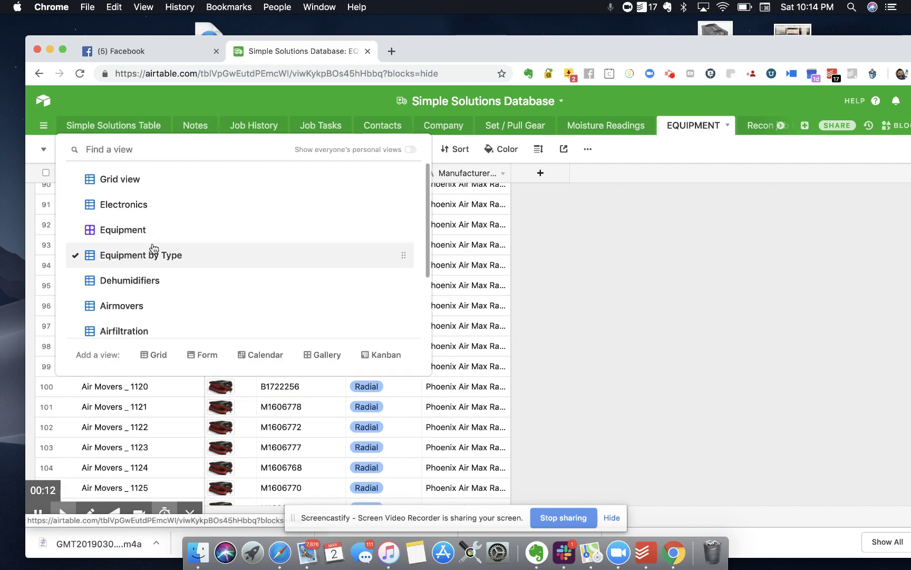
pyautogui.click(140, 230)
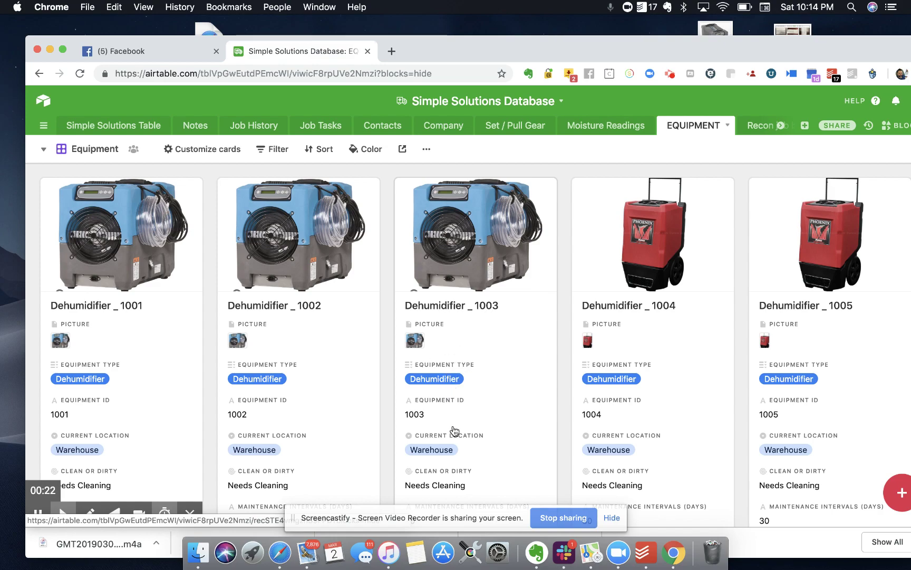
pyautogui.scroll(-1, 441, 456)
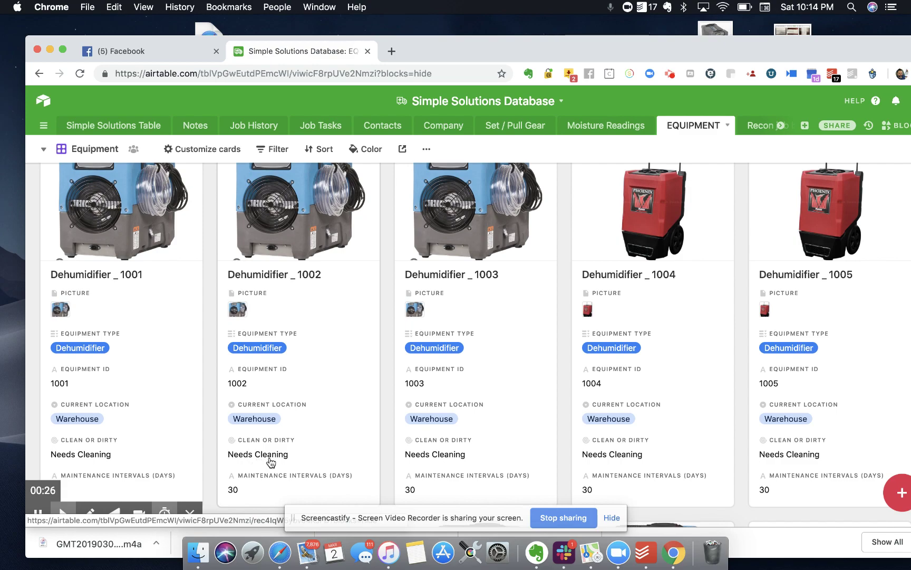
pyautogui.scroll(-1, 311, 462)
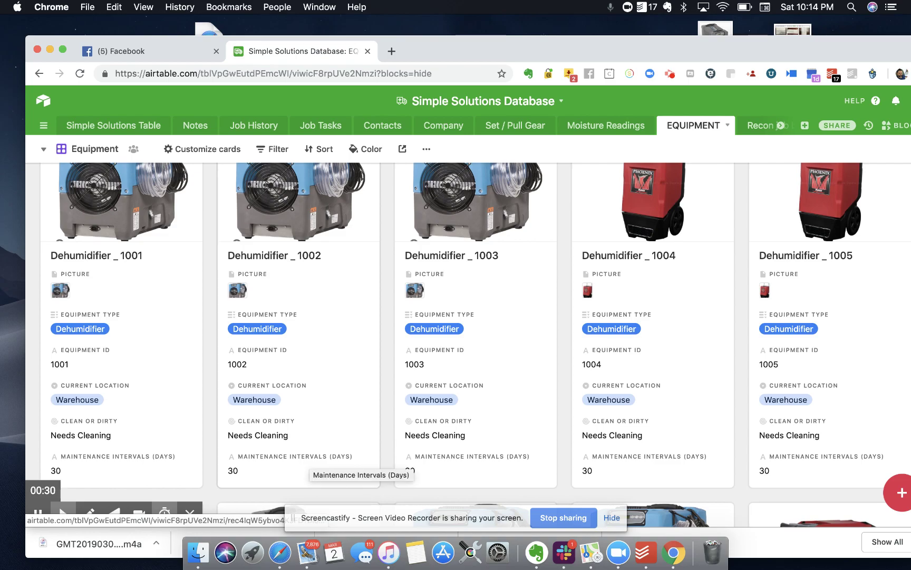
pyautogui.scroll(-5, 359, 470)
pyautogui.scroll(-10, 358, 470)
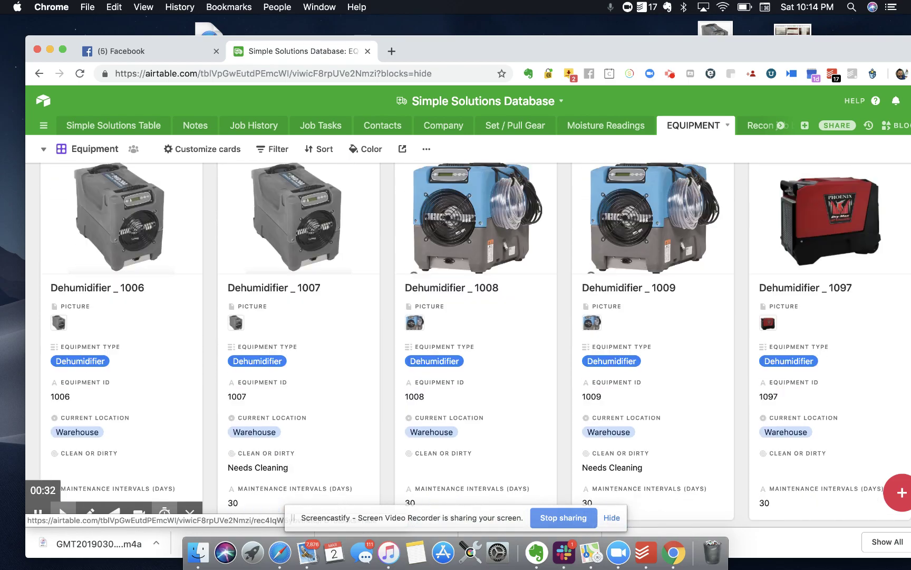
pyautogui.scroll(-15, 359, 469)
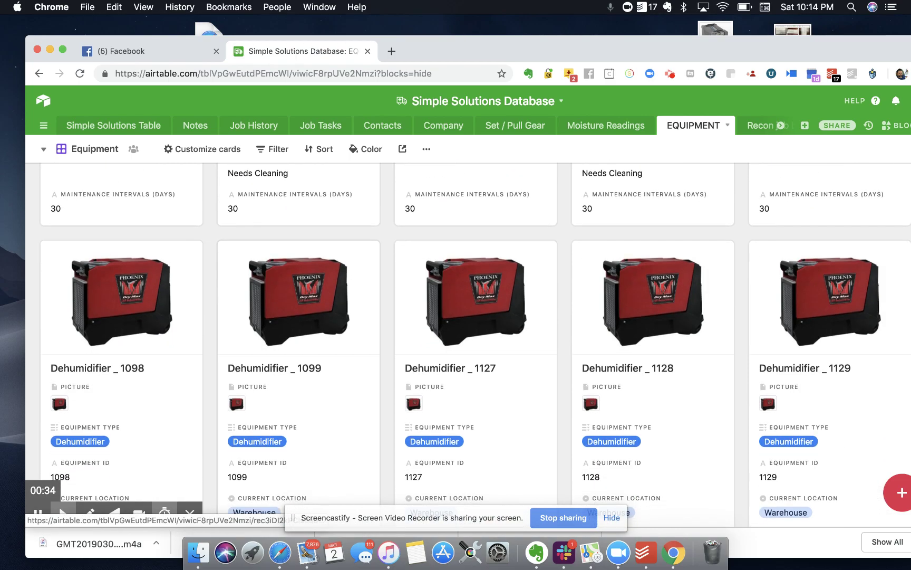
pyautogui.scroll(-15, 359, 469)
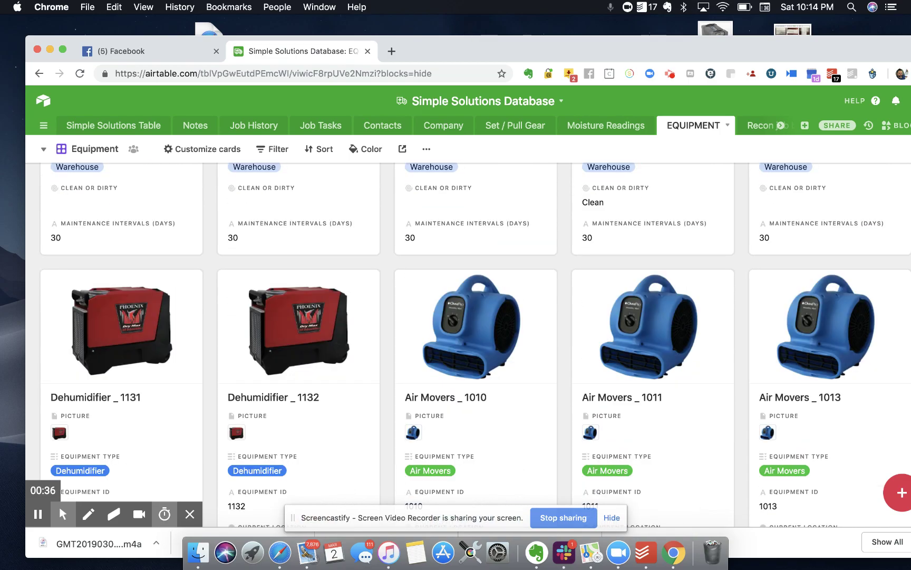
pyautogui.scroll(-10, 359, 470)
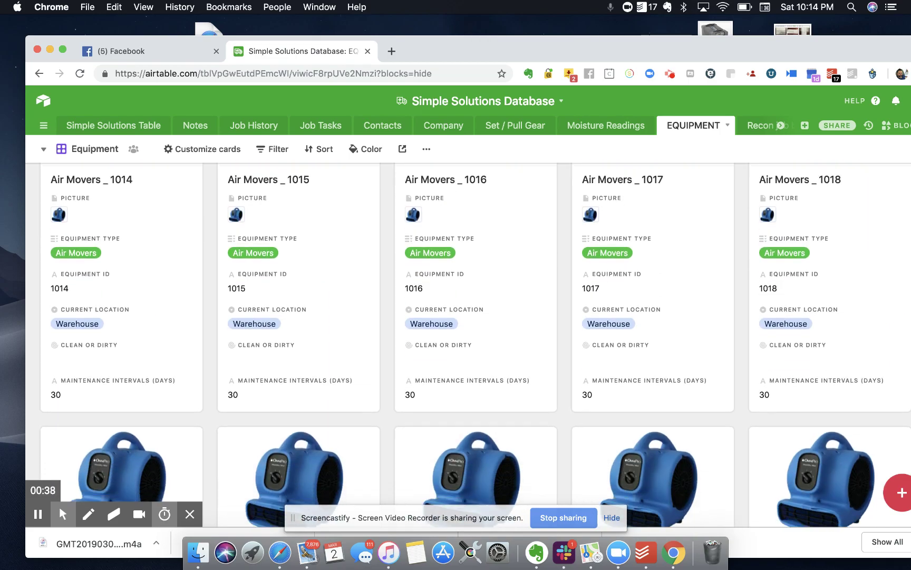
pyautogui.scroll(18, 437, 350)
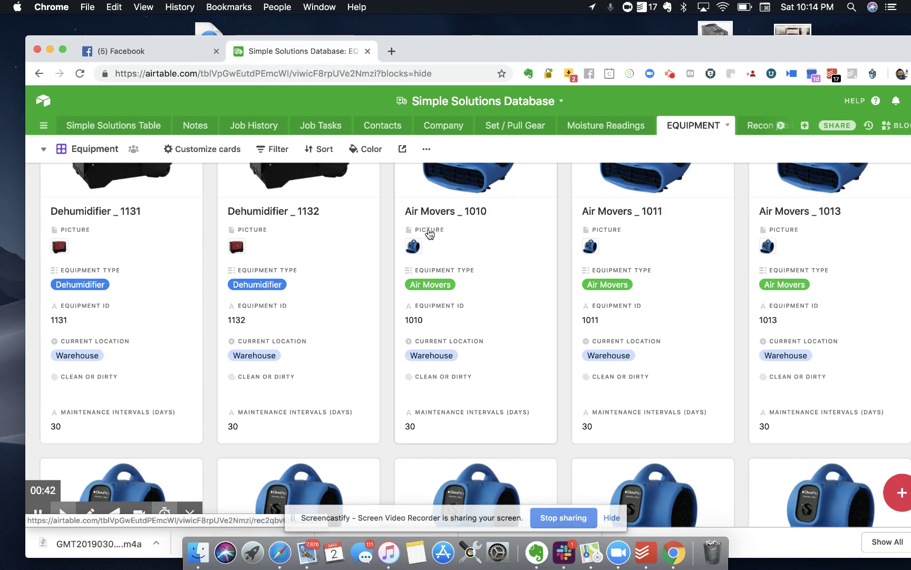
# Switch to the Equipment by Type view and examine the end of the Air Movers group and the Air Filtration group.
pyautogui.click(84, 149)
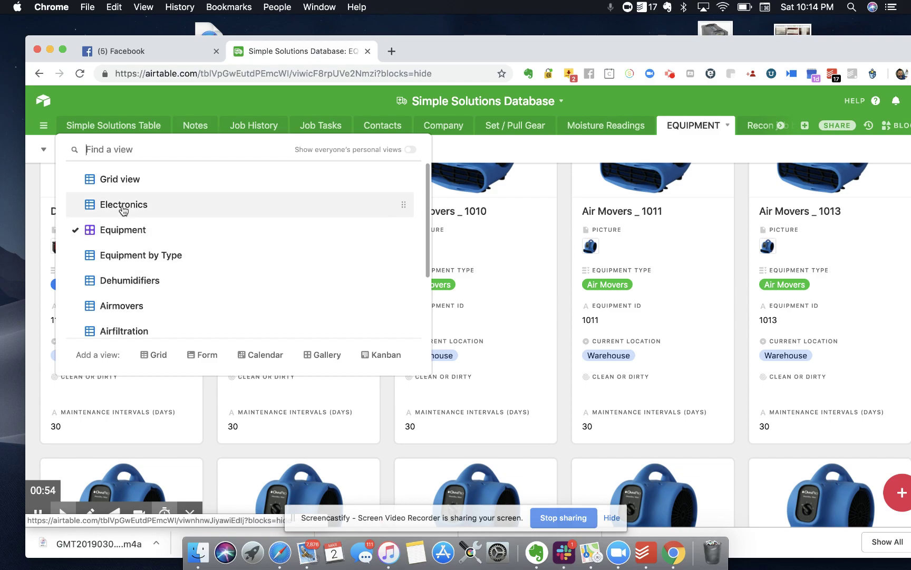
pyautogui.click(128, 258)
pyautogui.scroll(-2, 163, 294)
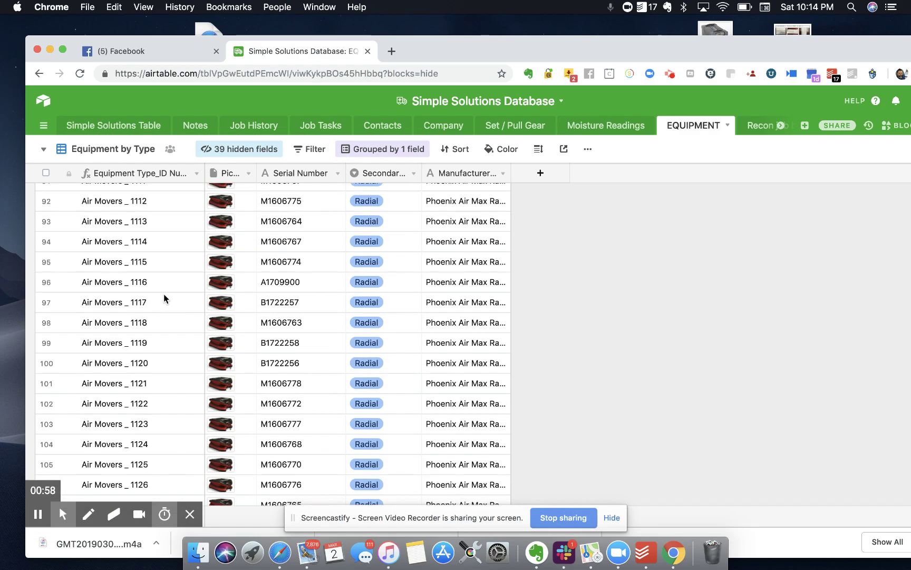
pyautogui.scroll(-3, 164, 293)
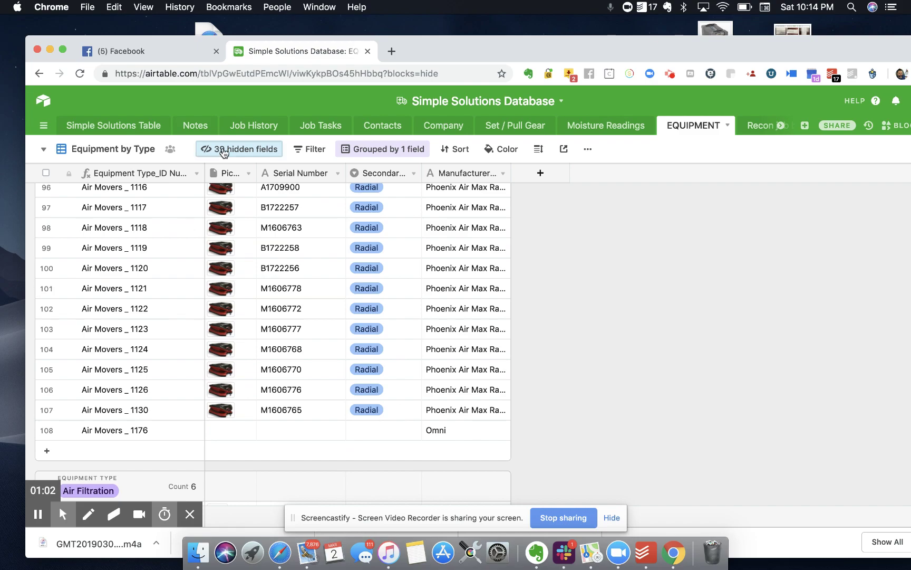
pyautogui.scroll(1, 173, 257)
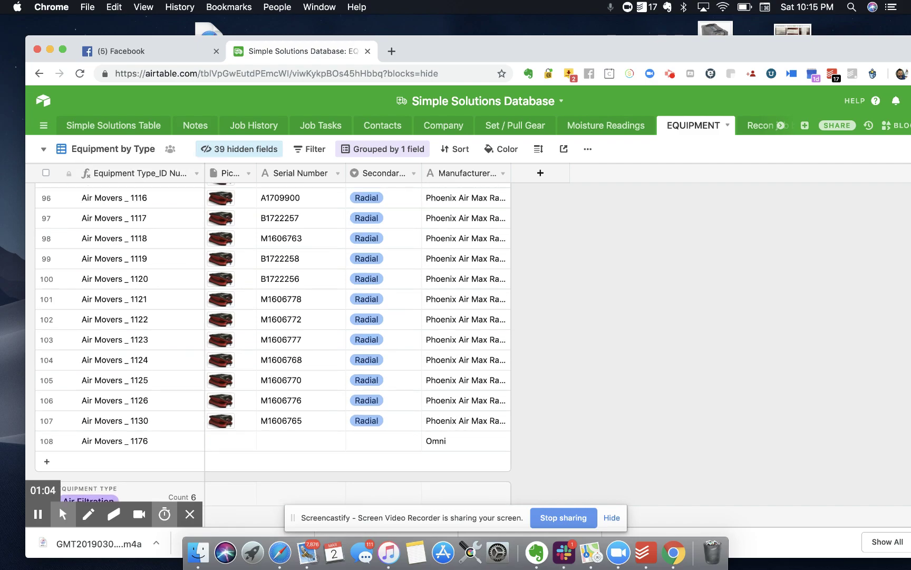
pyautogui.scroll(-5, 159, 348)
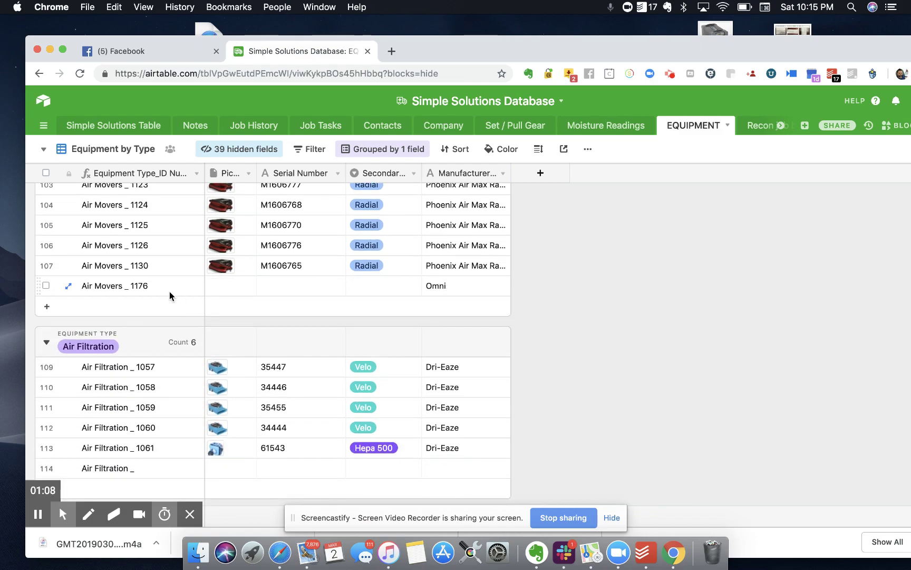
pyautogui.scroll(6, 169, 292)
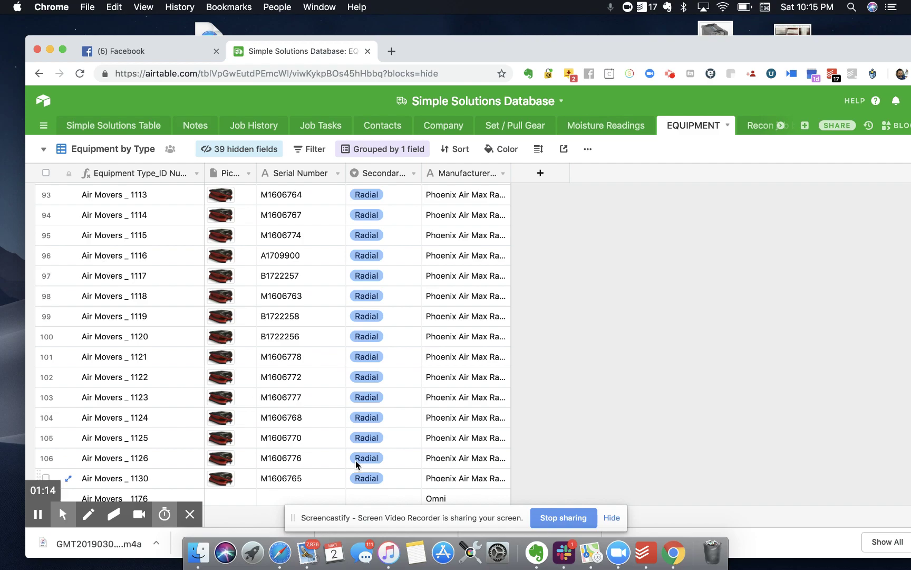
pyautogui.scroll(-1, 227, 401)
pyautogui.scroll(-3, 227, 403)
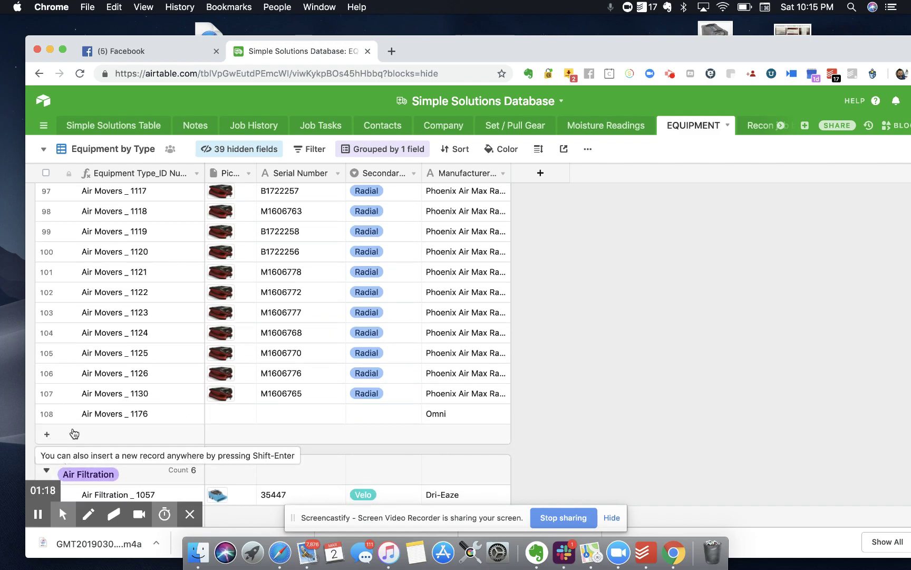
pyautogui.scroll(-2, 49, 438)
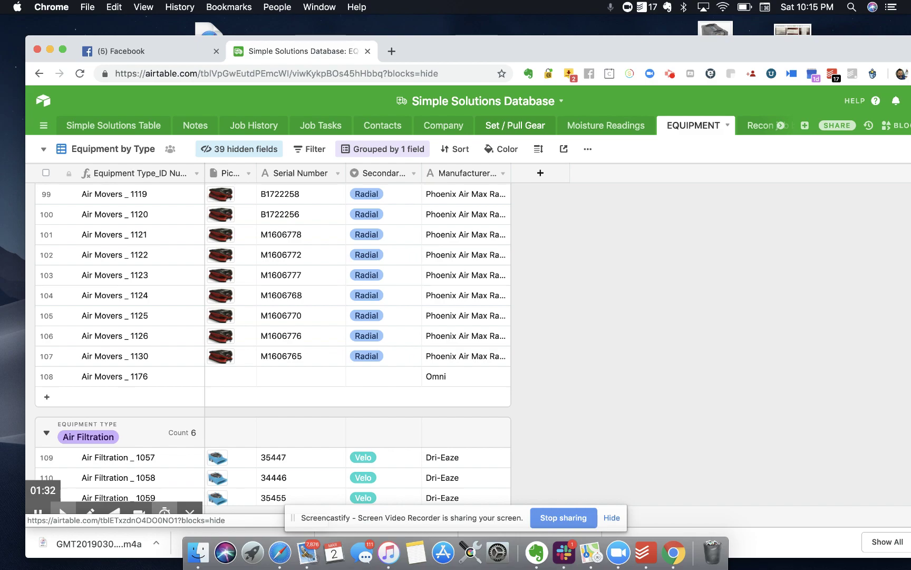
# Open the live Set or Pull Equipment form from the Set / Pull Gear table's form view.
pyautogui.click(511, 129)
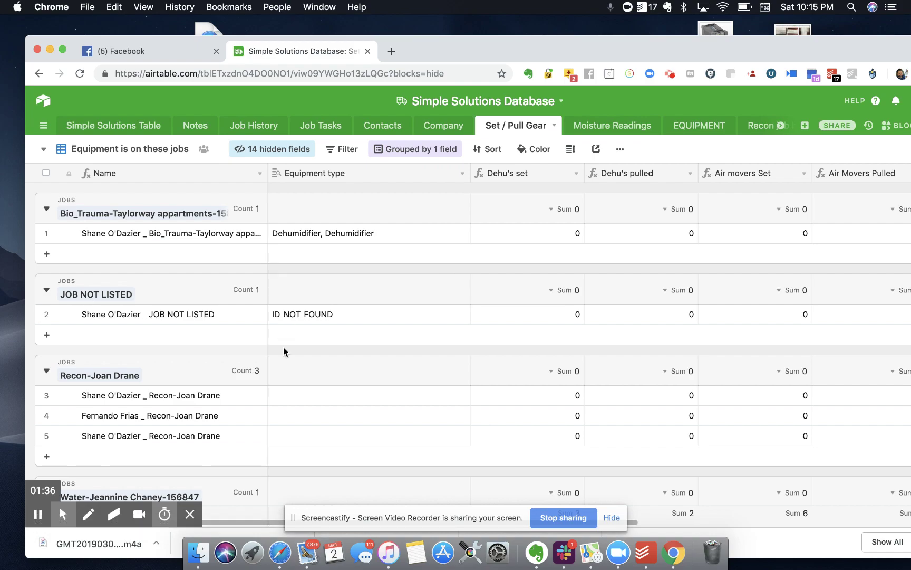
pyautogui.click(196, 148)
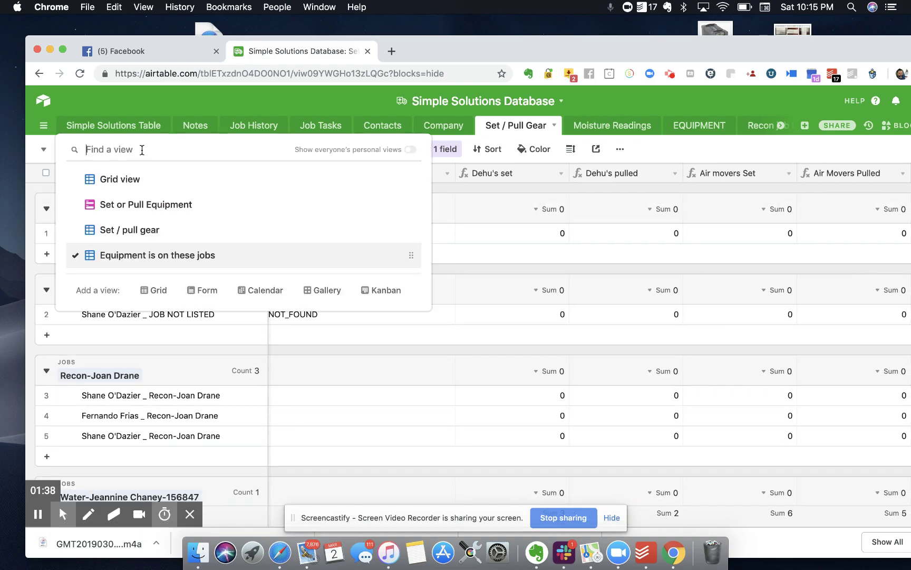
pyautogui.click(137, 205)
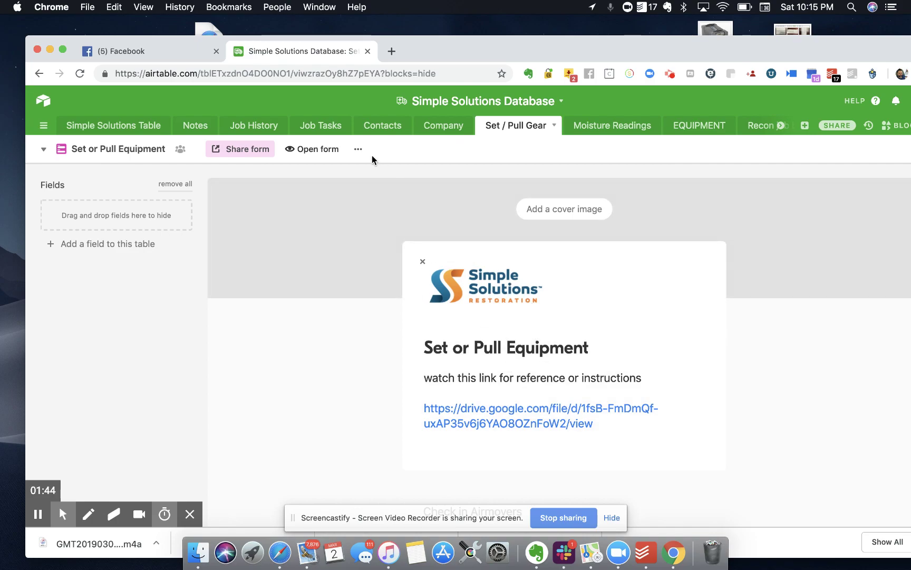
pyautogui.click(332, 150)
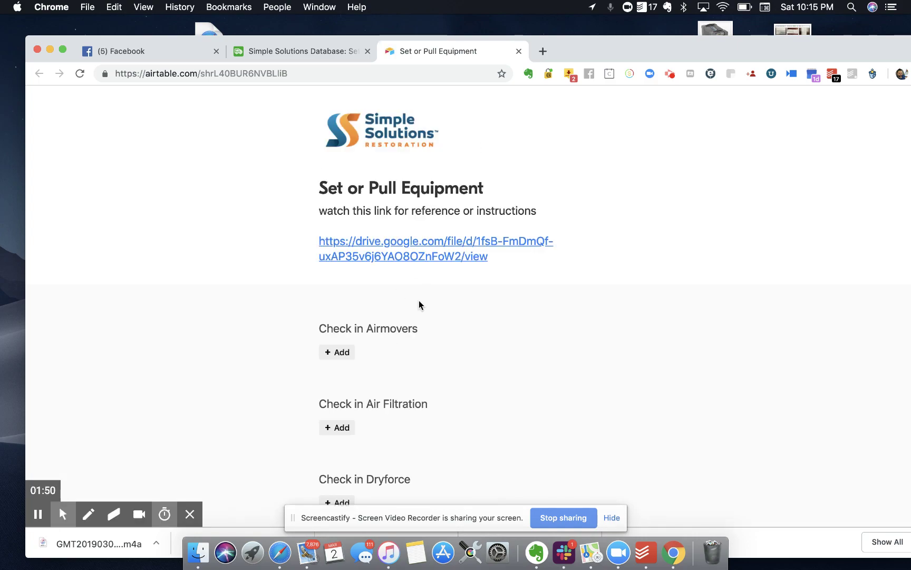
pyautogui.scroll(-3, 417, 328)
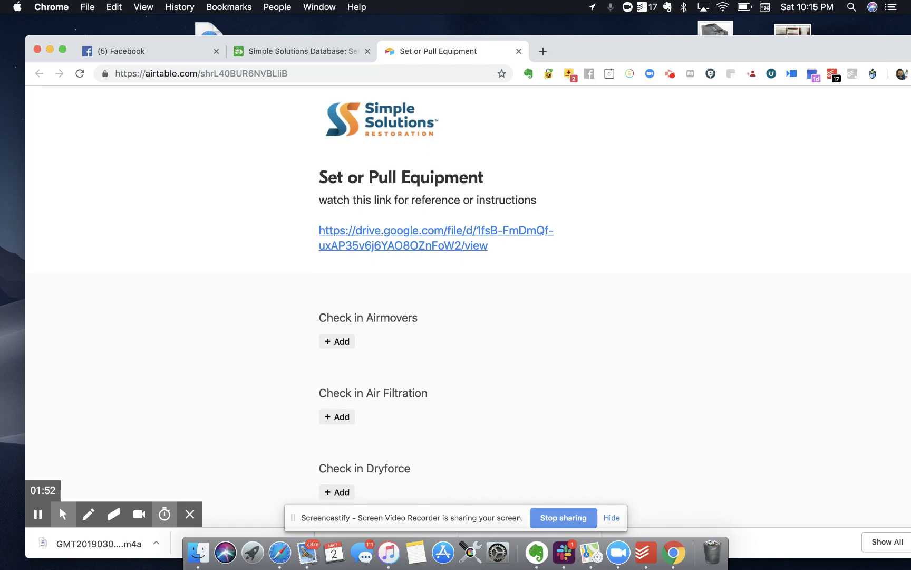
pyautogui.scroll(3, 437, 295)
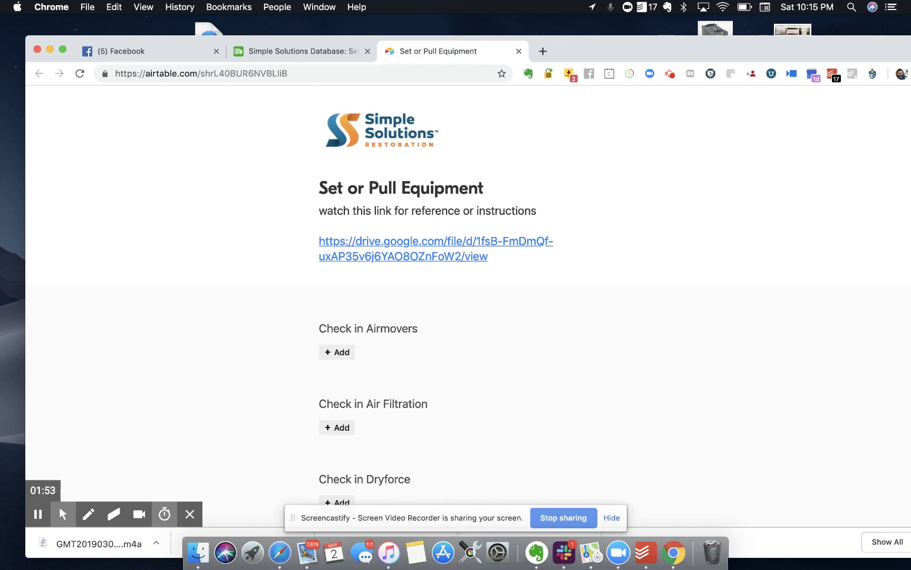
# Open the instruction video linked in the form's description, play it briefly, and close it to return to the form.
pyautogui.click(411, 257)
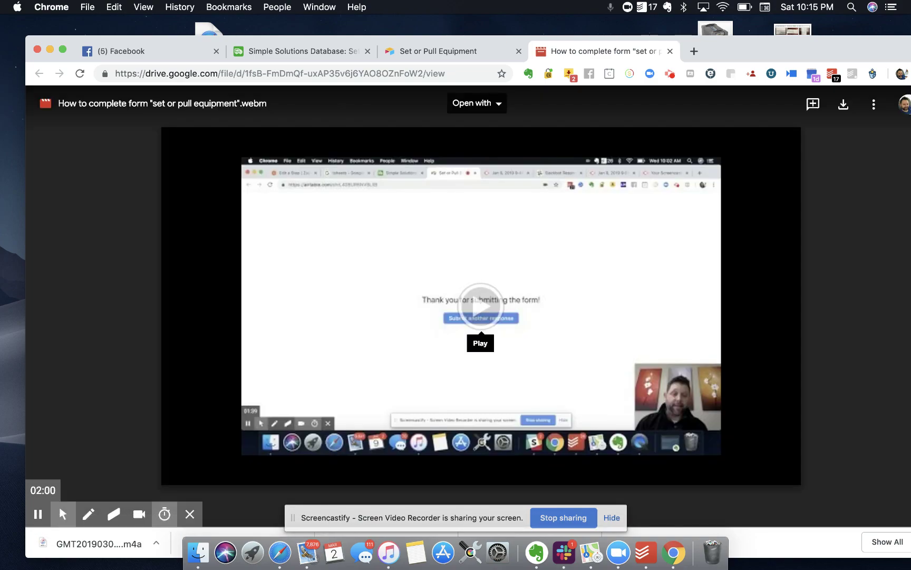
pyautogui.click(480, 311)
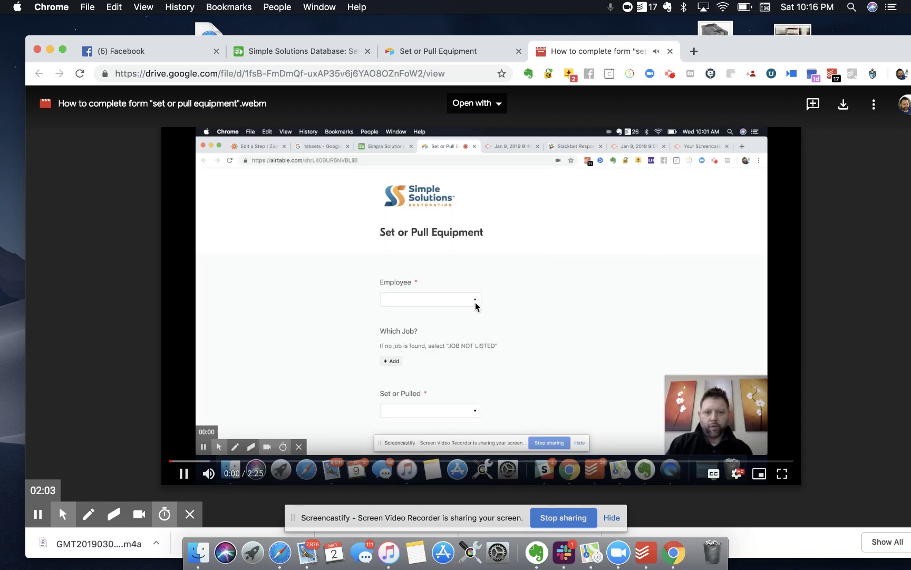
pyautogui.click(478, 306)
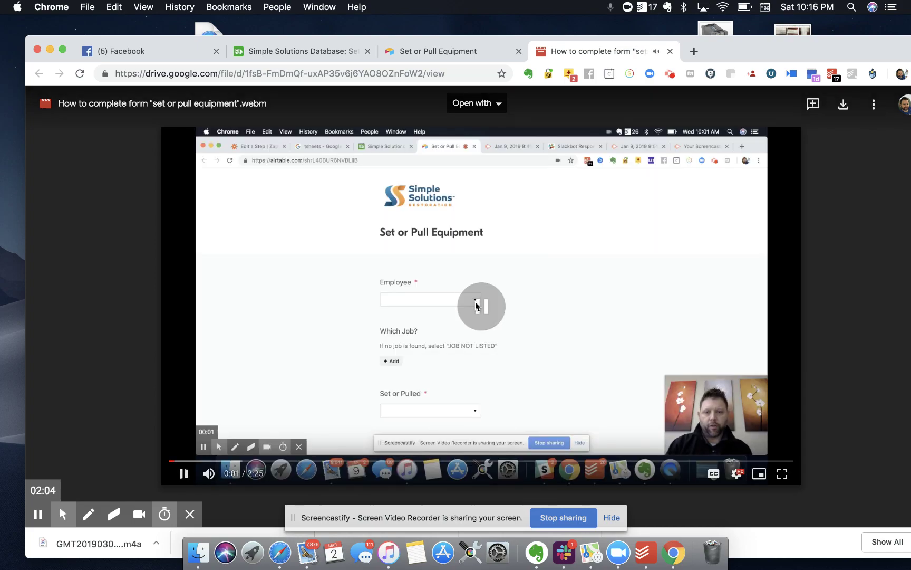
pyautogui.click(671, 51)
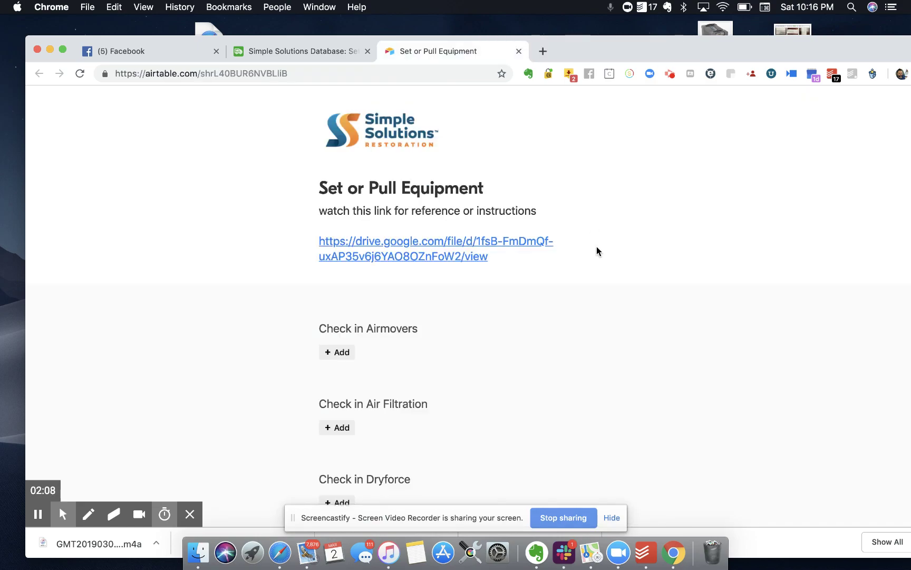
# Browse the selectable units for the Check in Airmovers field and close the list without choosing one.
pyautogui.scroll(-3, 422, 376)
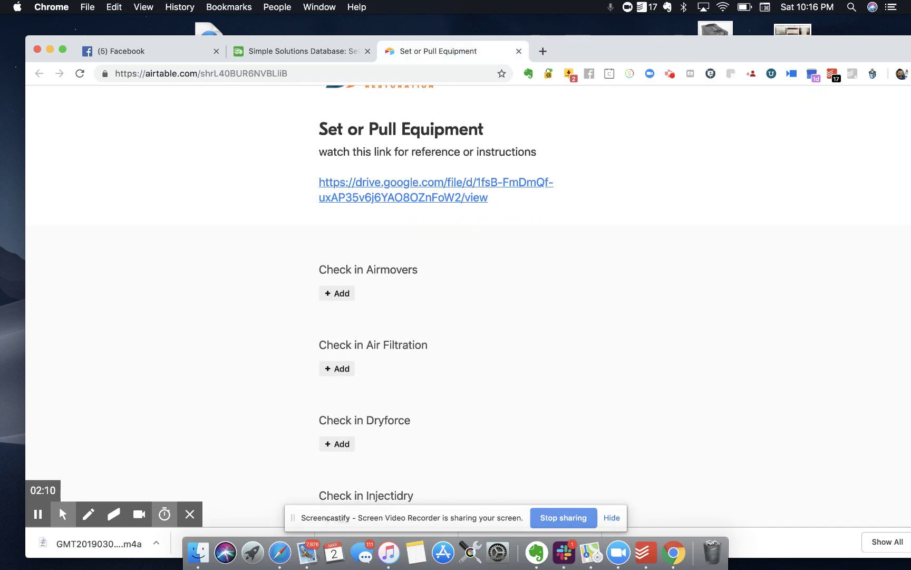
pyautogui.click(347, 296)
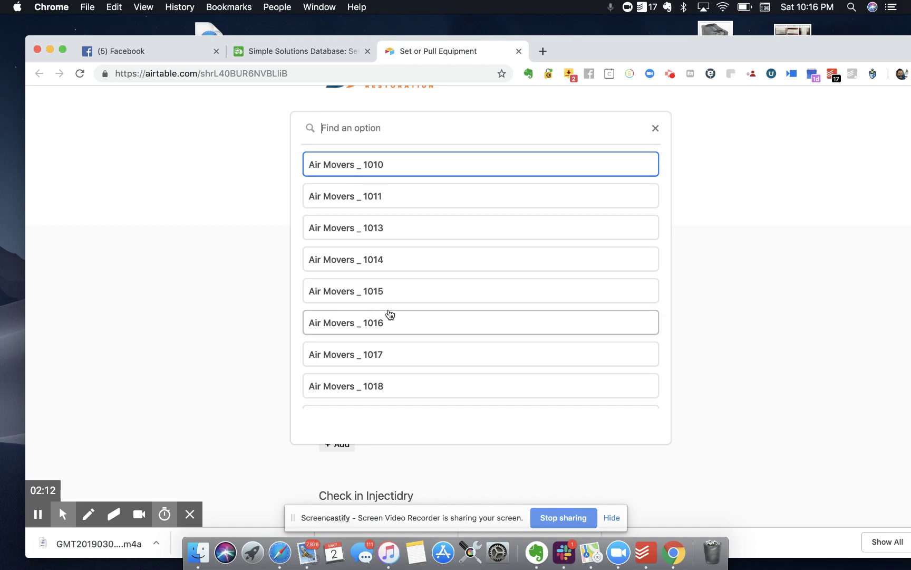
pyautogui.scroll(-10, 377, 322)
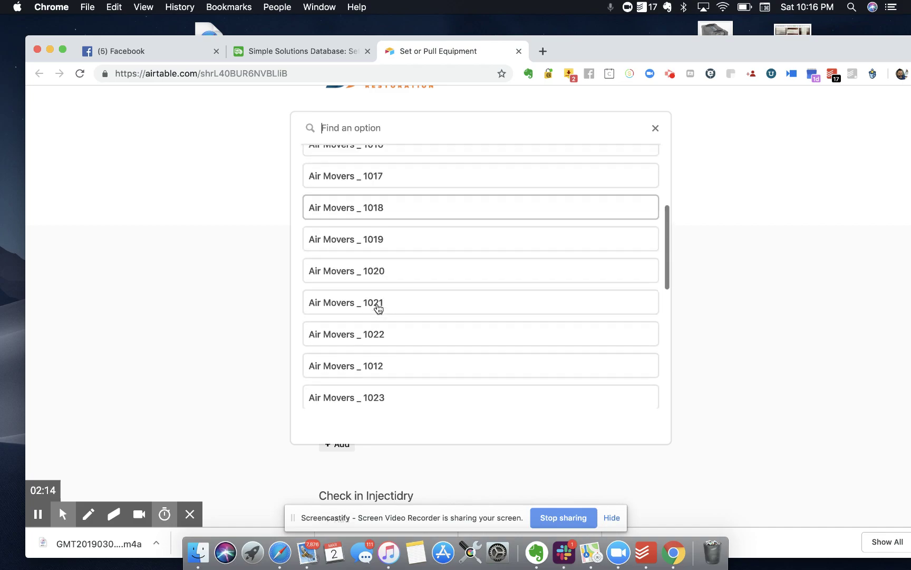
pyautogui.scroll(3, 480, 280)
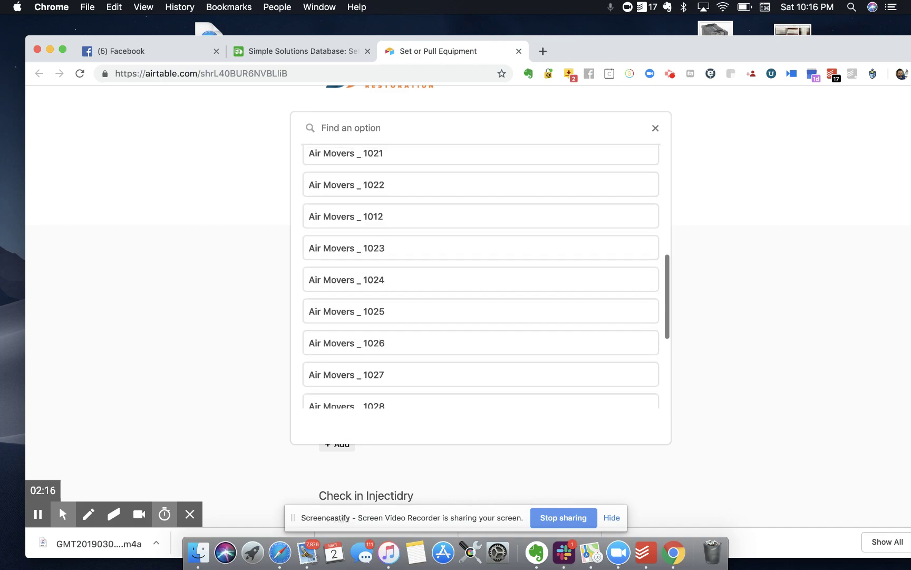
pyautogui.click(234, 362)
# View the options for the Check in Air Filtration and Check in Dryforce fields, closing each list without a selection.
pyautogui.click(338, 371)
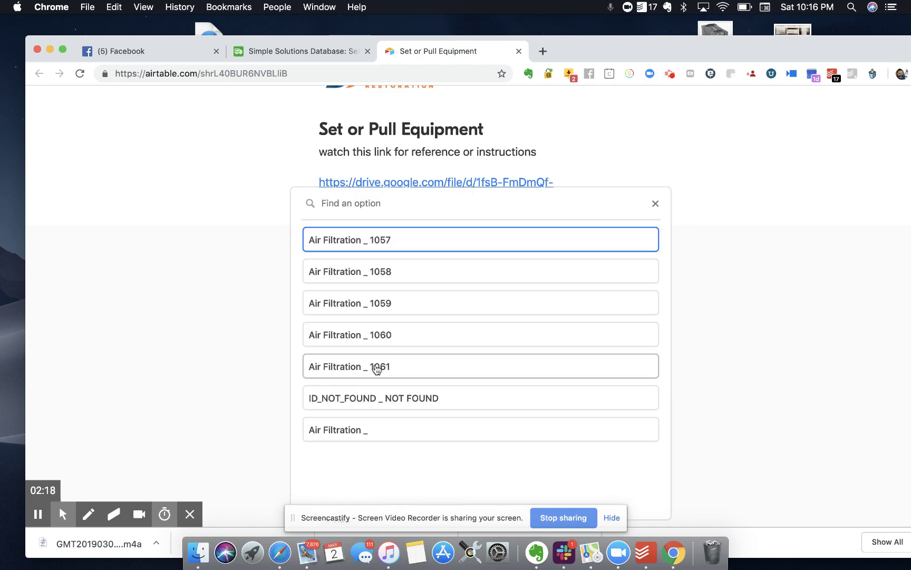
pyautogui.click(245, 360)
pyautogui.scroll(-2, 319, 450)
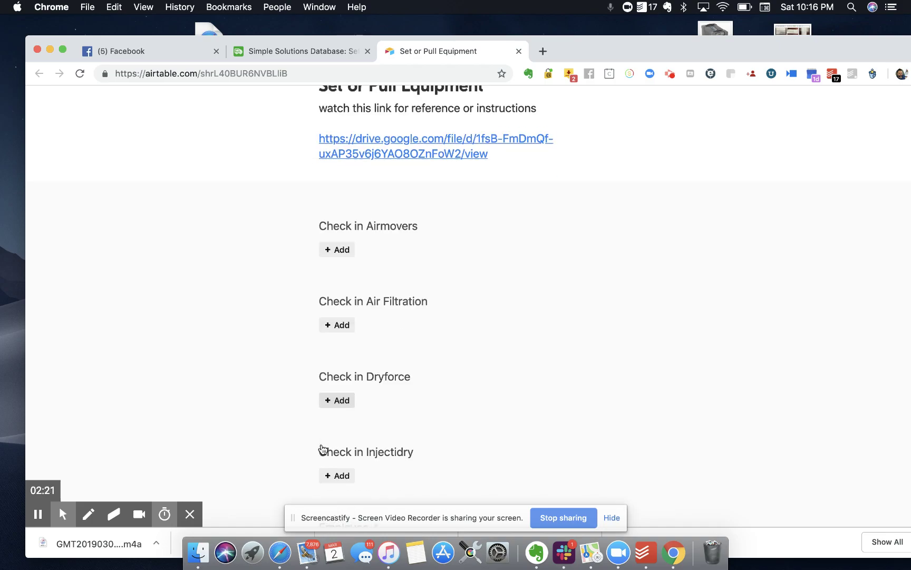
pyautogui.click(337, 395)
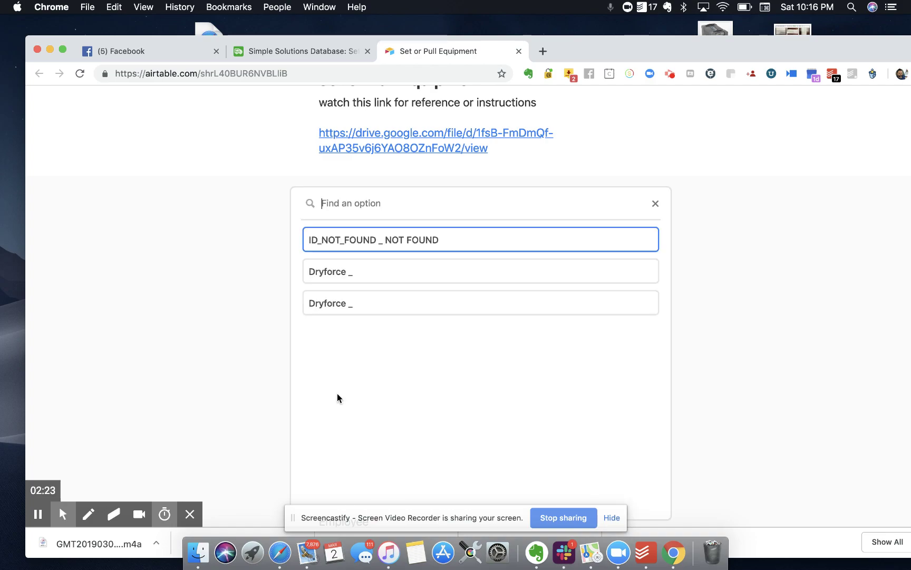
pyautogui.click(262, 329)
pyautogui.scroll(-10, 351, 368)
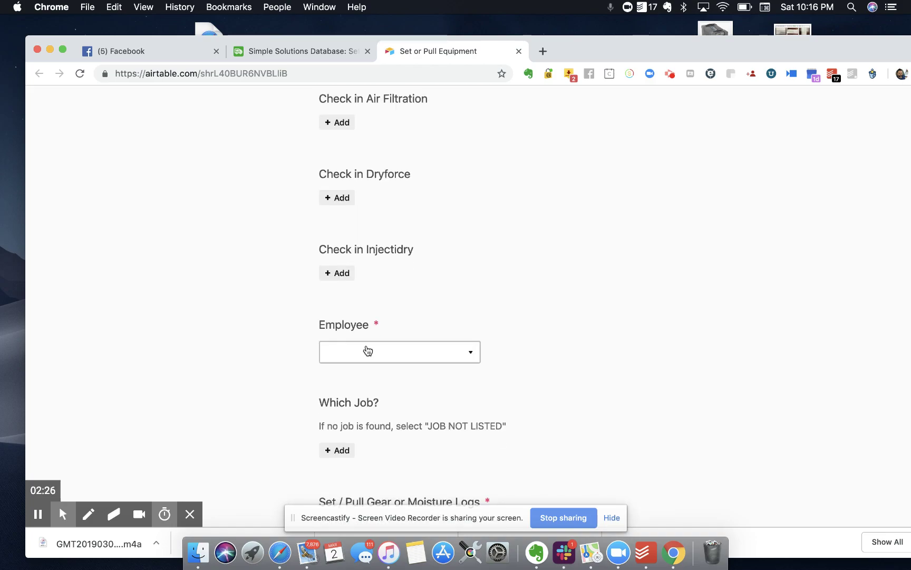
# View the selectable units for the form's Equipment field and close the list without choosing one.
pyautogui.scroll(-1, 469, 301)
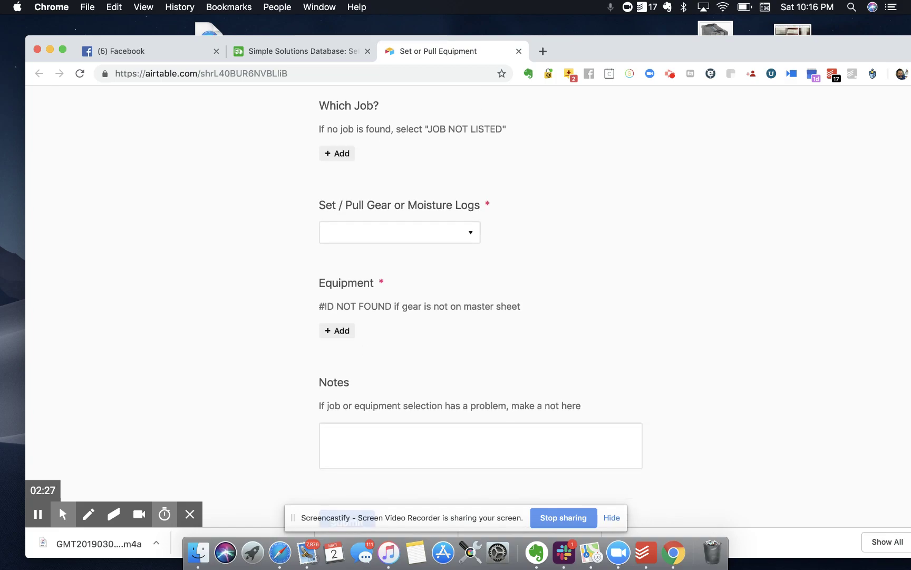
pyautogui.click(348, 332)
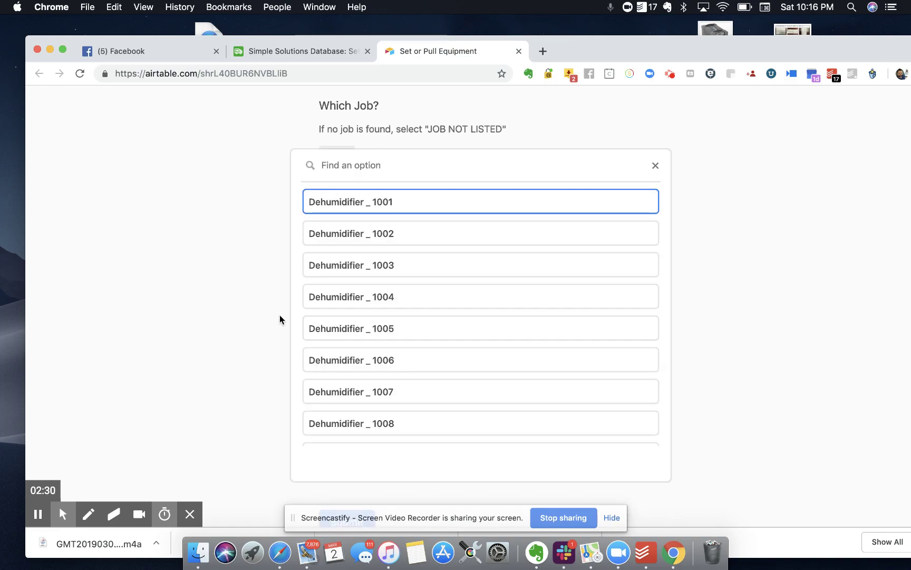
pyautogui.click(238, 304)
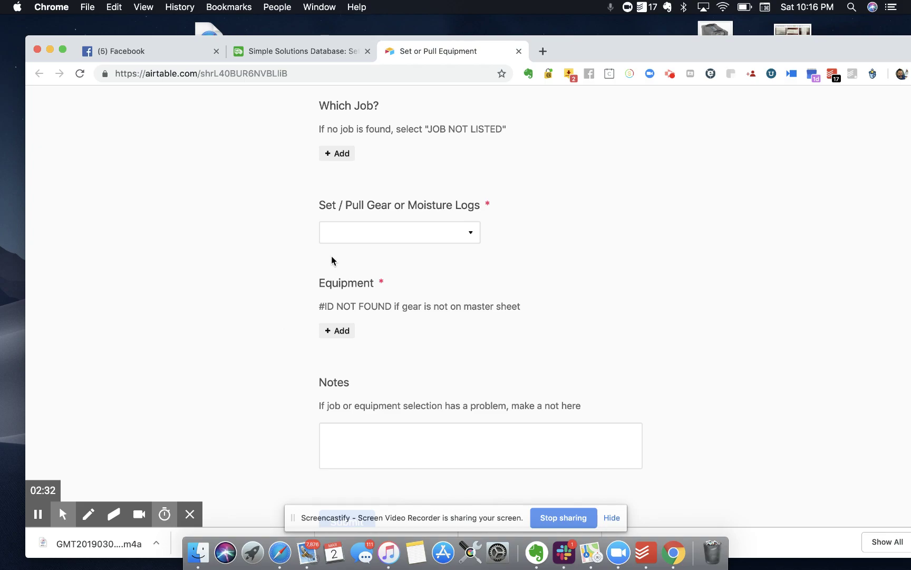
# Select a water job from the Which Job? options, and remove that selection from the form again.
pyautogui.scroll(1, 264, 319)
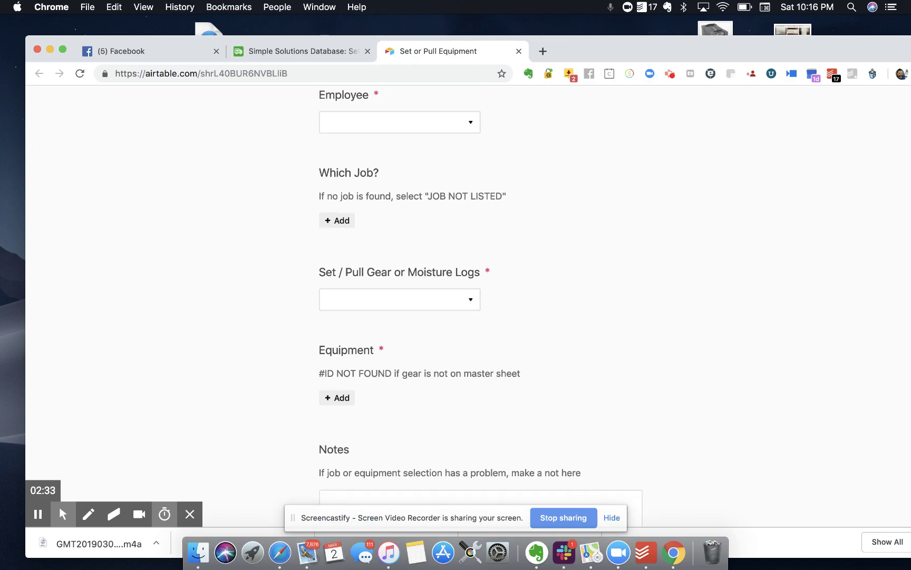
pyautogui.click(342, 221)
pyautogui.scroll(-3, 401, 270)
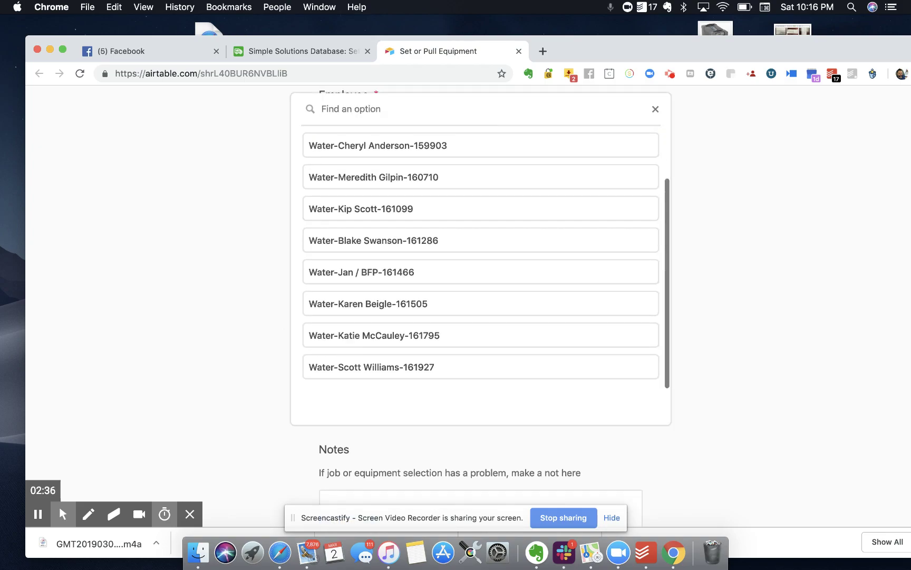
pyautogui.scroll(-2, 480, 258)
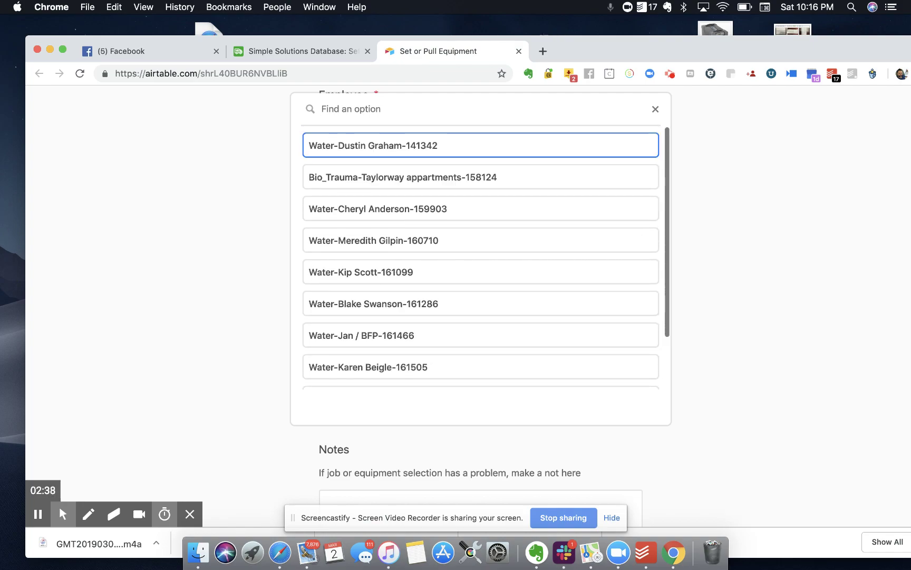
pyautogui.click(387, 280)
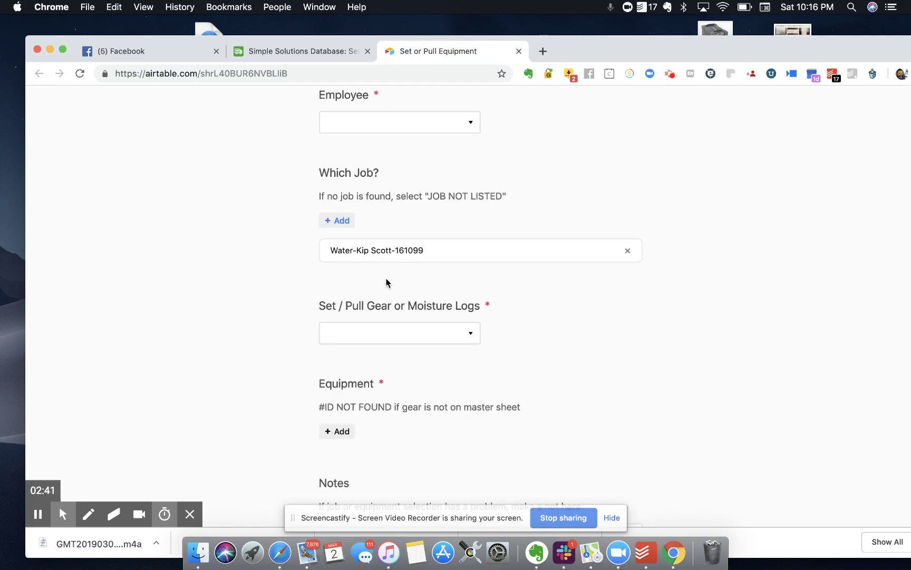
pyautogui.click(627, 251)
# Close the Set or Pull Equipment form without submitting it, and switch the table to the Set / pull gear grid view.
pyautogui.scroll(-3, 425, 349)
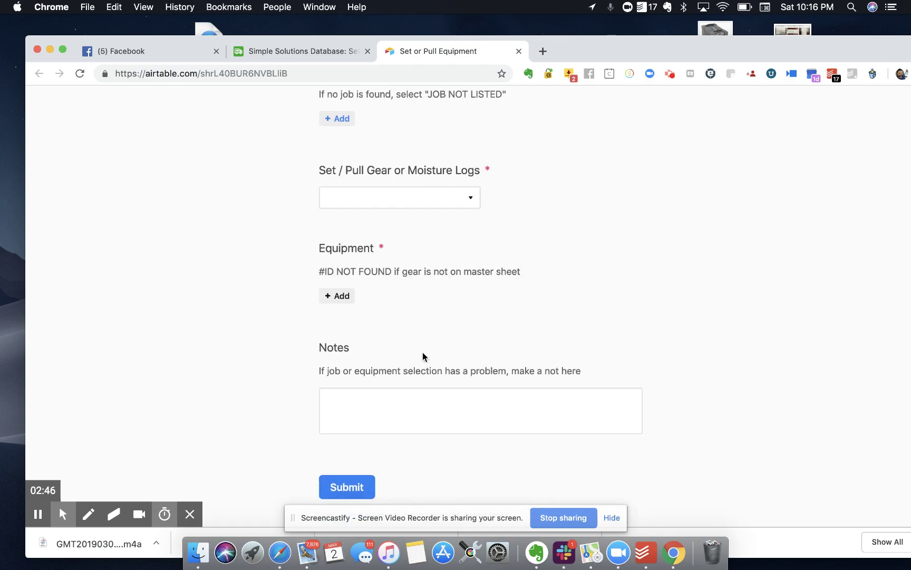
pyautogui.scroll(5, 425, 349)
pyautogui.scroll(5, 425, 317)
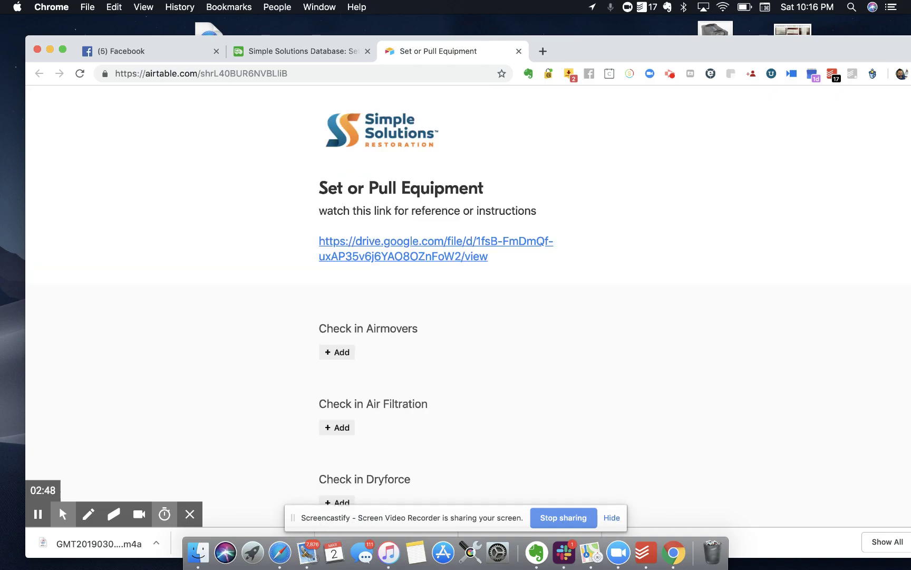
pyautogui.click(519, 51)
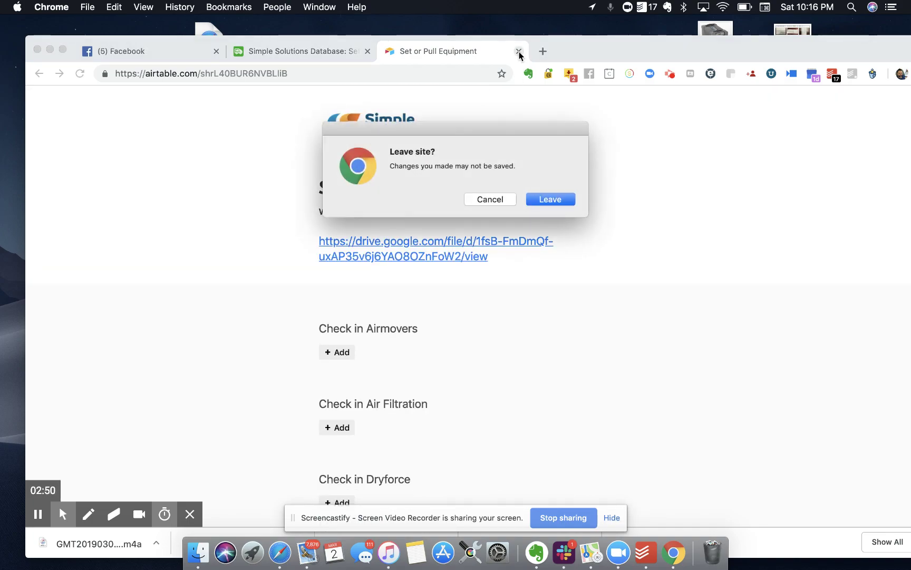
pyautogui.click(553, 198)
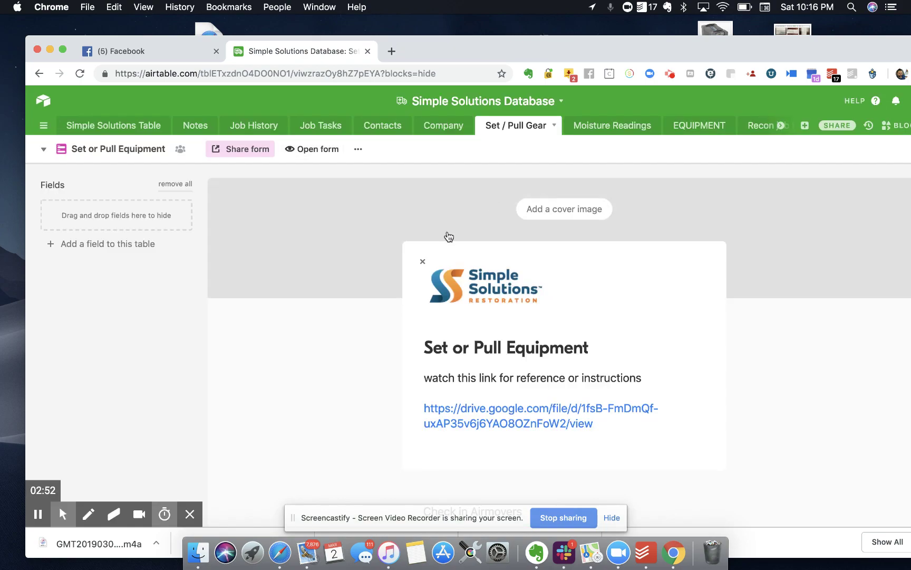
pyautogui.click(131, 150)
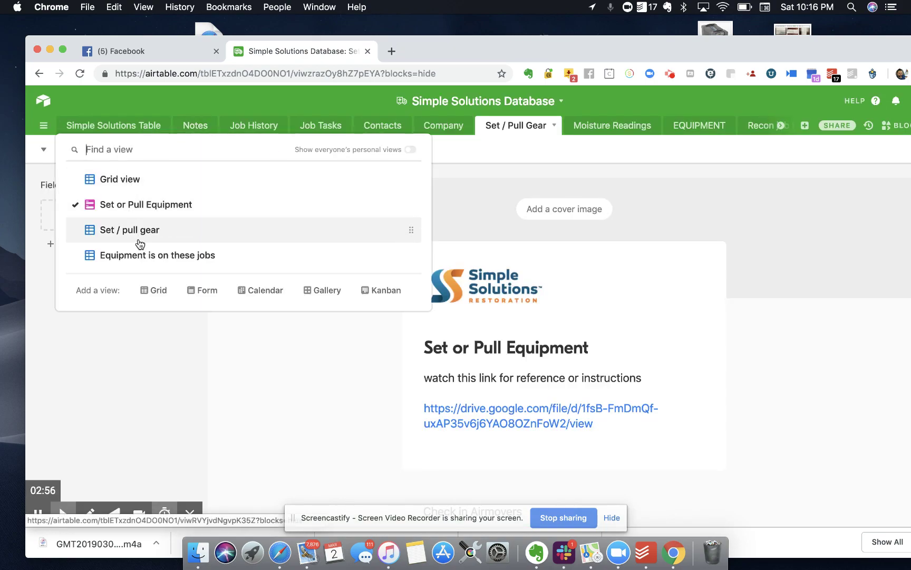
pyautogui.click(123, 232)
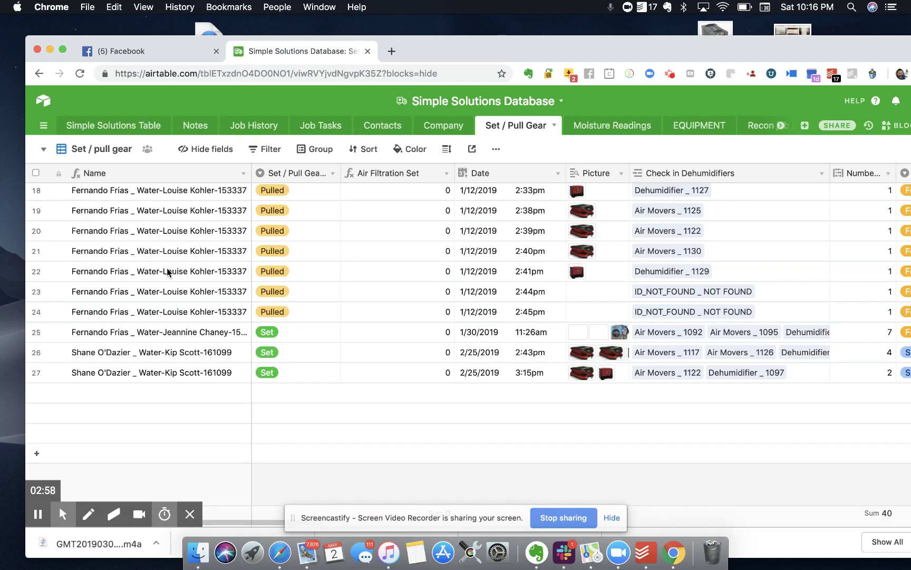
# Expand the gear record dated 2/25/2019 2:43pm and examine its set status, equipment pictures and linked equipment.
pyautogui.scroll(-1, 319, 356)
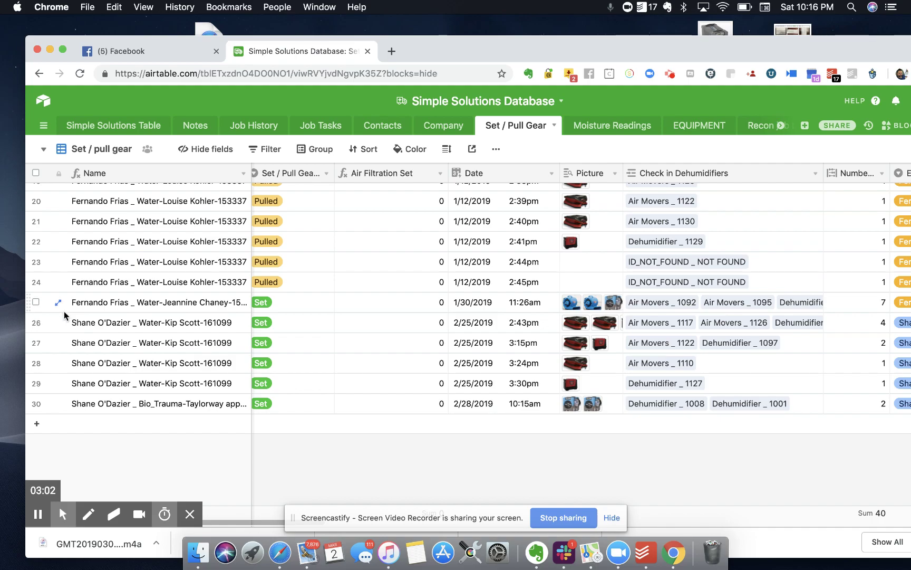
pyautogui.click(60, 326)
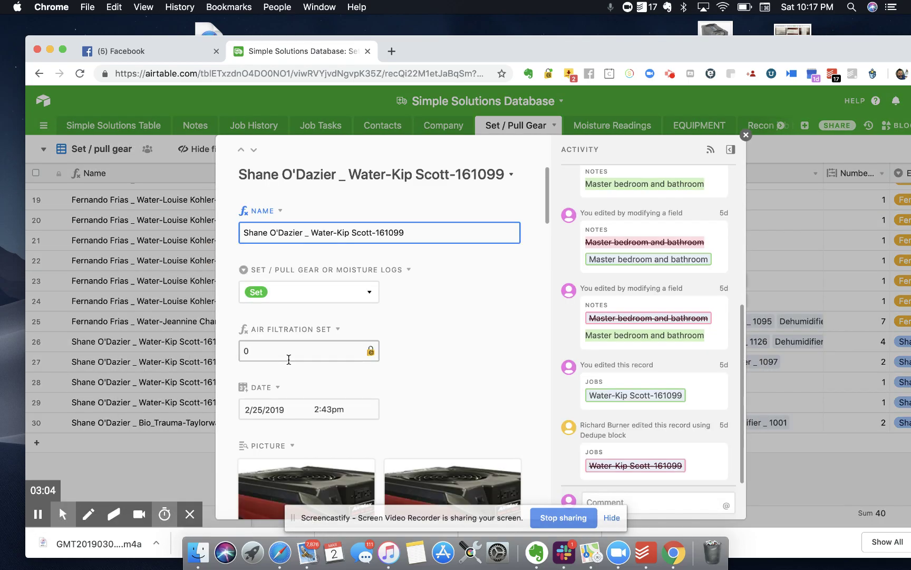
pyautogui.scroll(-2, 383, 332)
pyautogui.scroll(4, 276, 393)
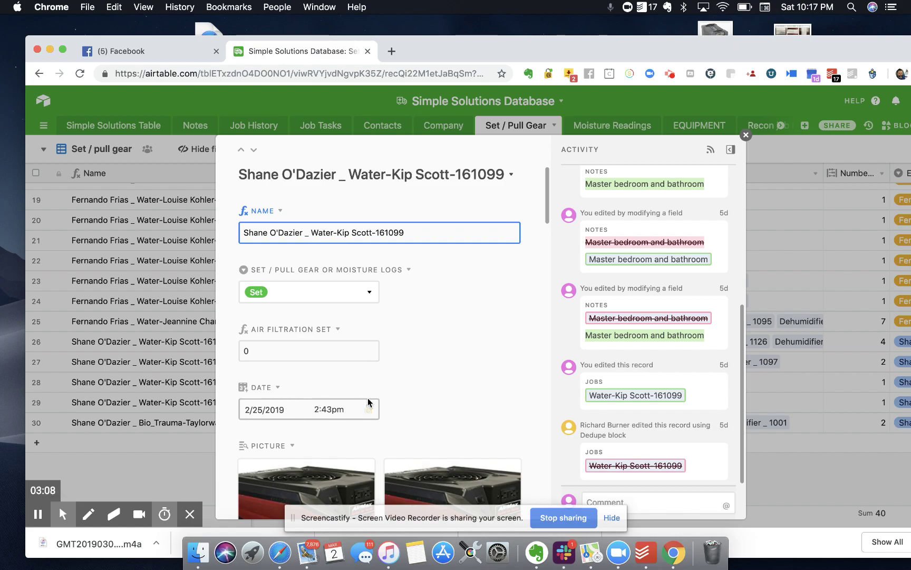
pyautogui.scroll(-5, 369, 402)
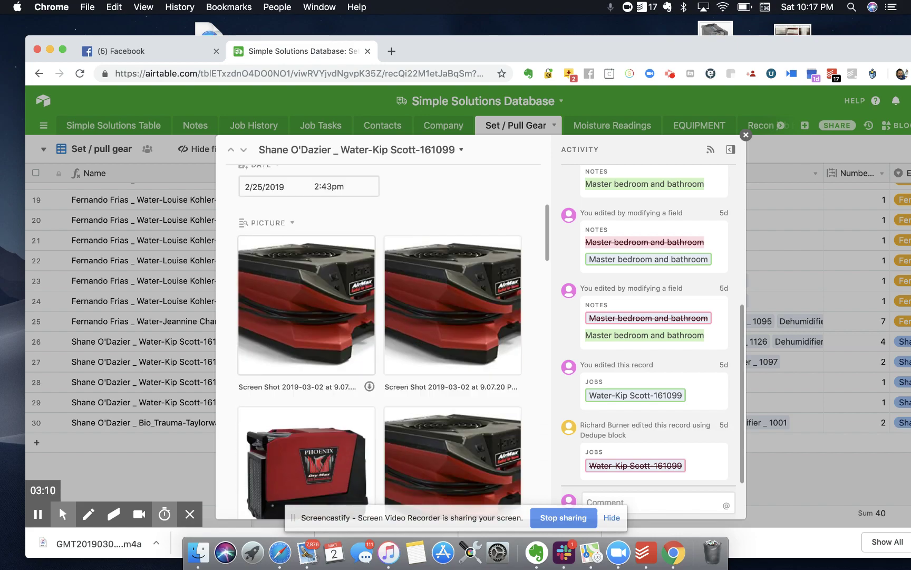
pyautogui.scroll(-4, 413, 369)
pyautogui.scroll(-3, 413, 390)
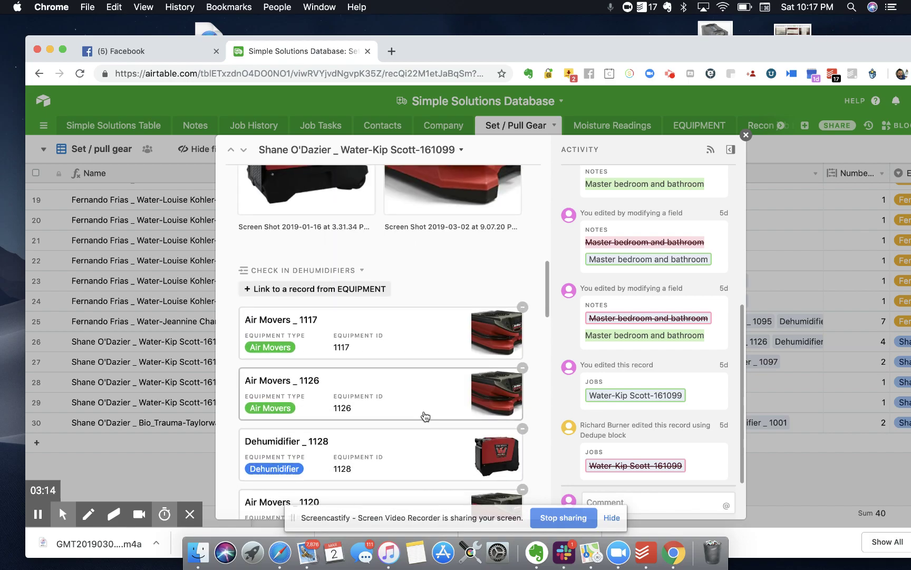
pyautogui.scroll(-3, 425, 417)
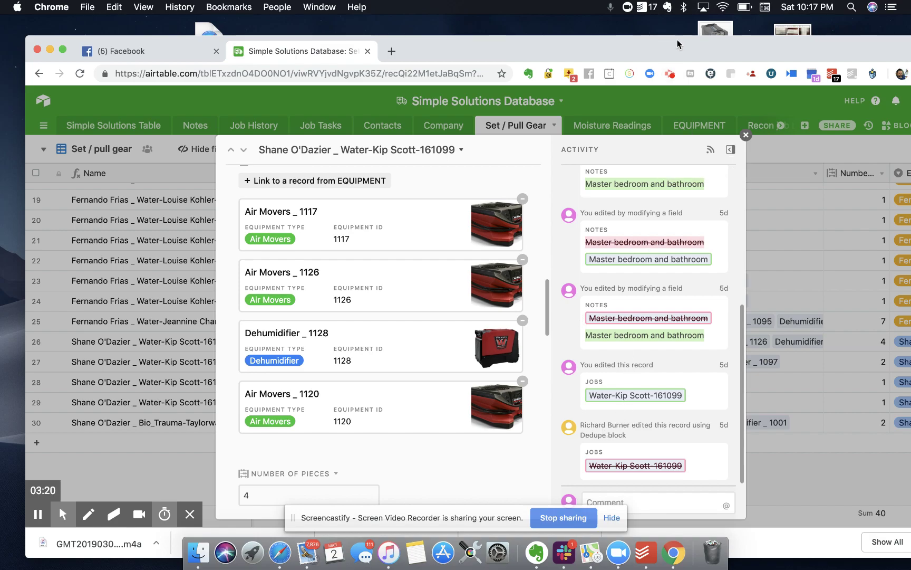
# Start an @ mention in the record's comment box to view the collaborators, and clear the comment.
pyautogui.moveTo(678, 40); pyautogui.dragTo(673, 19)
pyautogui.click(672, 471)
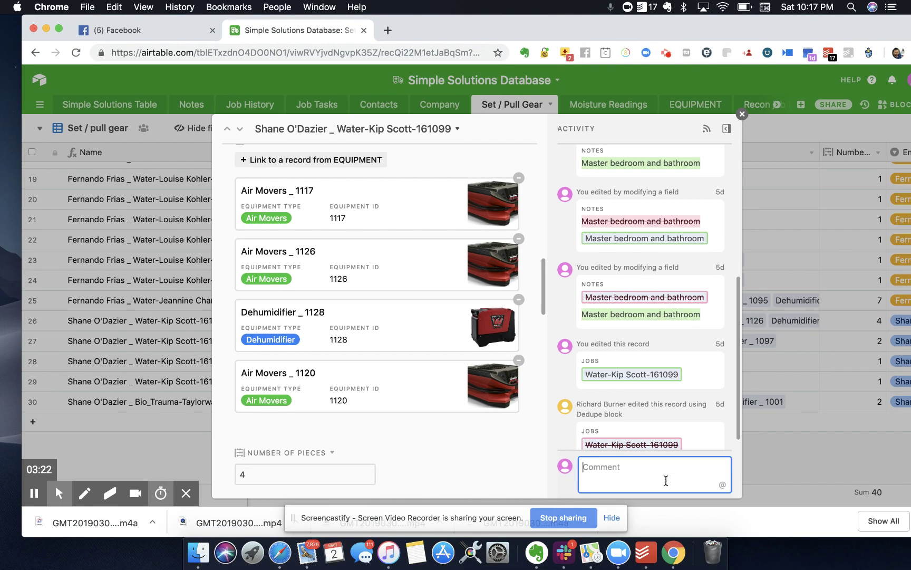
pyautogui.write('@')
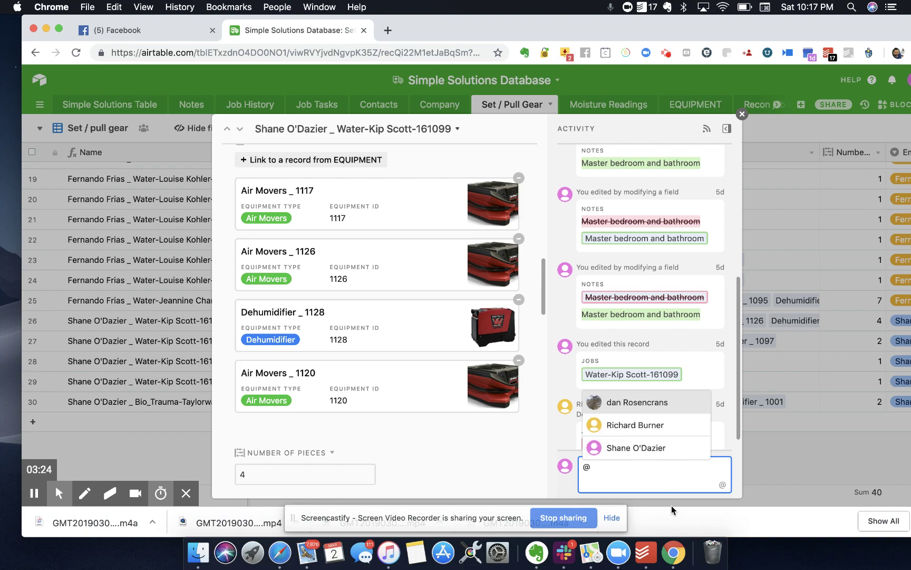
pyautogui.click(559, 449)
pyautogui.click(654, 481)
pyautogui.press('BackSpace')
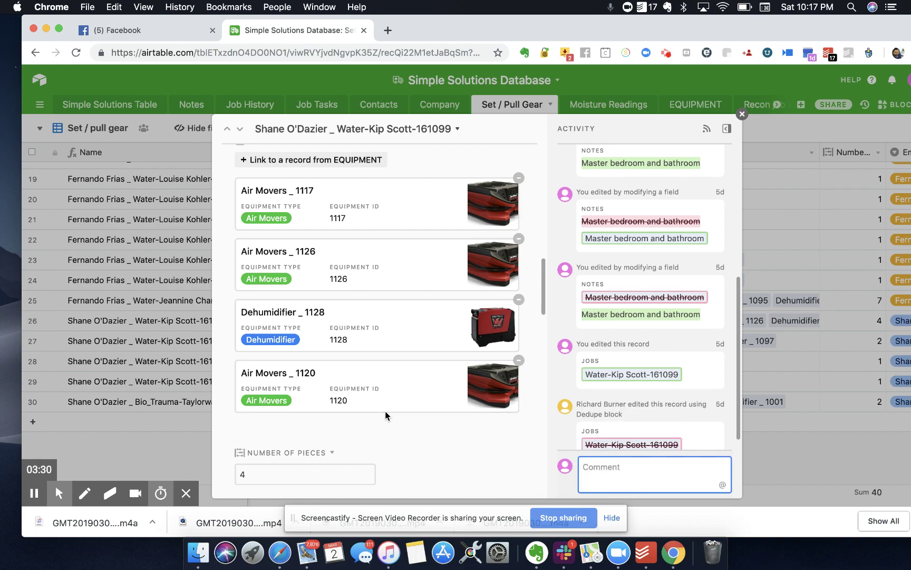
# Close the expanded record and open the live Moisture Readings form from the Moisture Readings table's form view.
pyautogui.scroll(4, 385, 411)
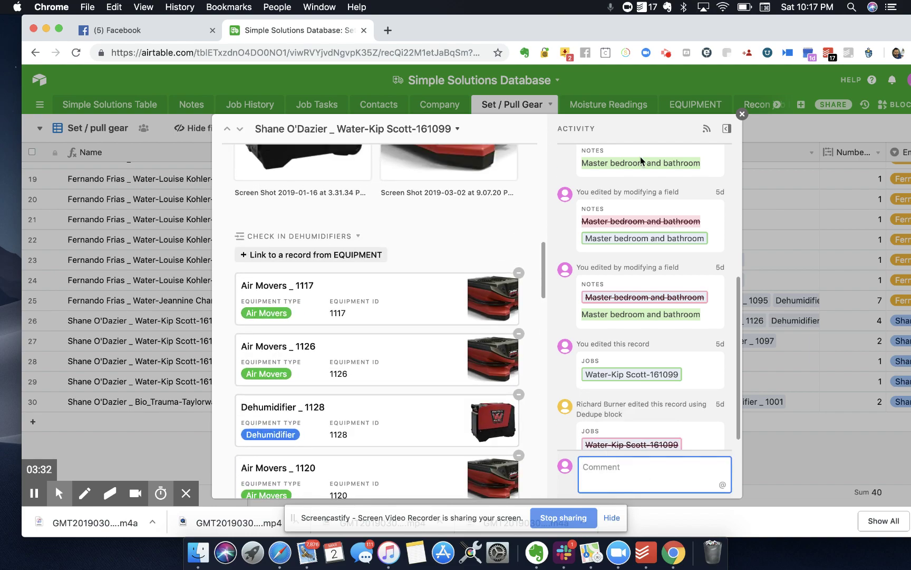
pyautogui.click(741, 114)
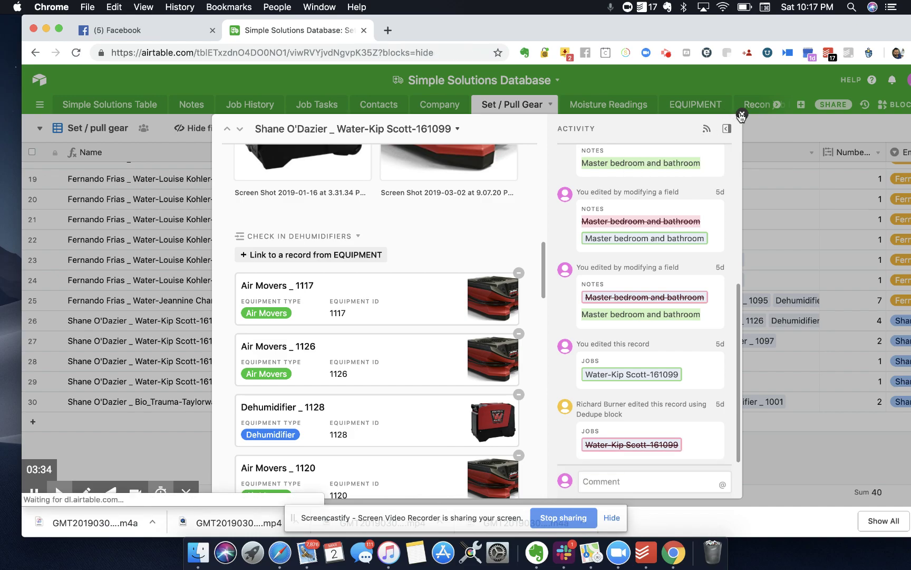
pyautogui.click(623, 104)
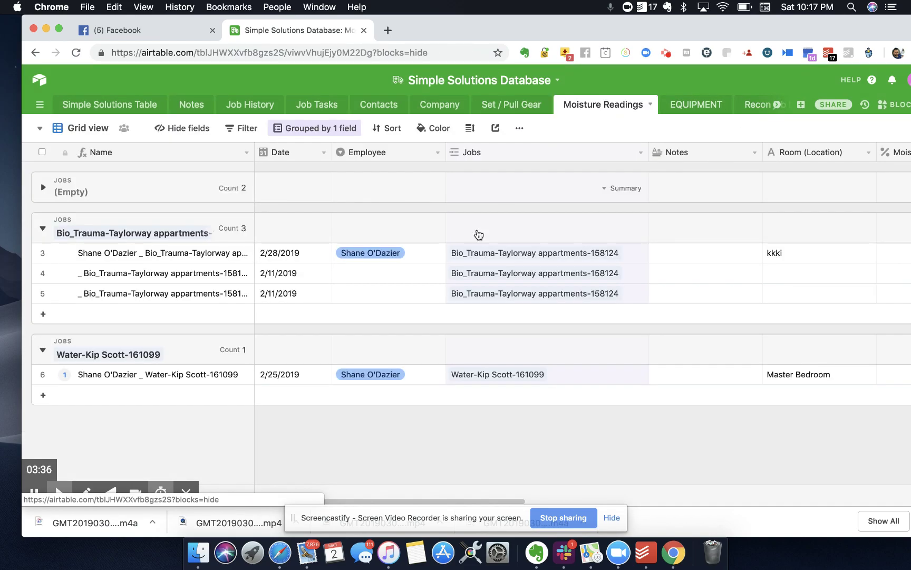
pyautogui.click(79, 132)
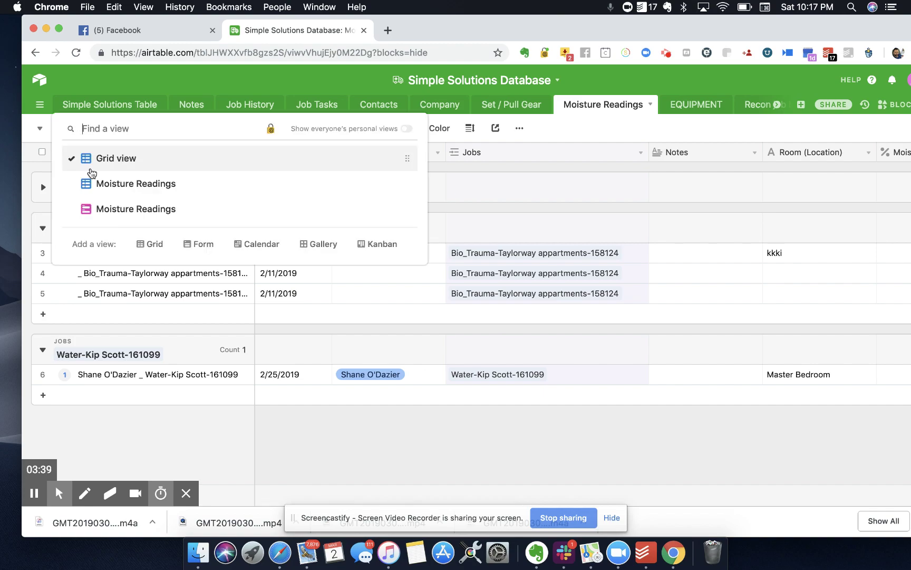
pyautogui.click(99, 210)
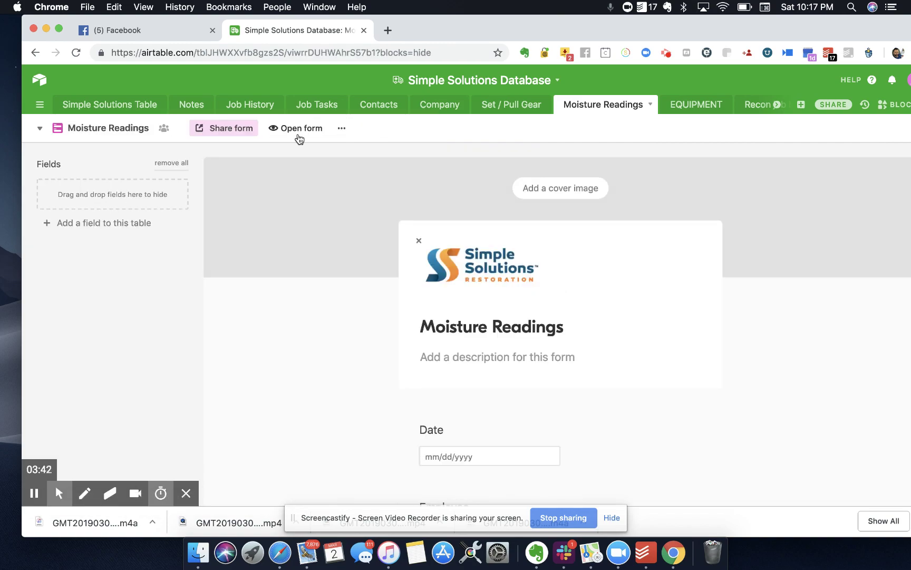
pyautogui.click(299, 132)
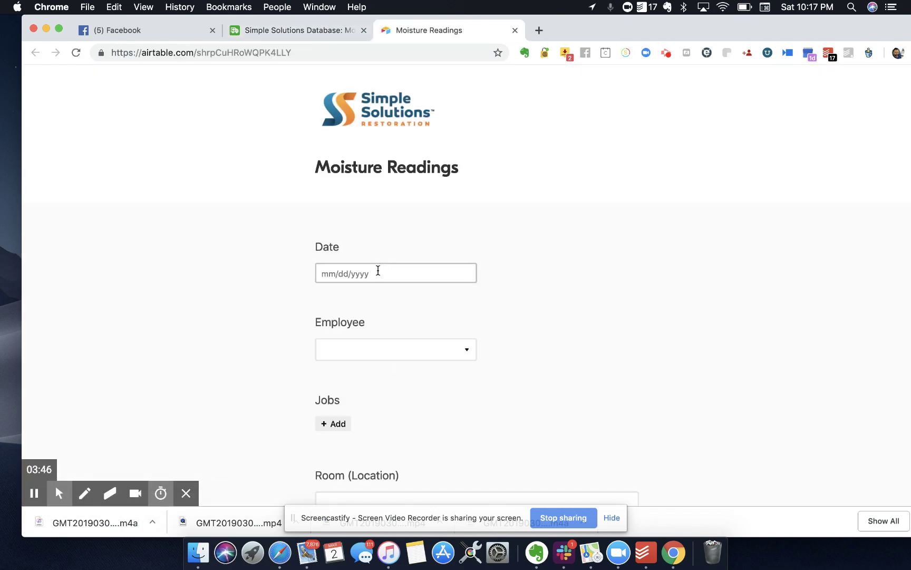
# View the options for the Employee and Jobs fields, closing each list without a selection.
pyautogui.click(386, 352)
pyautogui.click(386, 316)
pyautogui.scroll(-3, 374, 372)
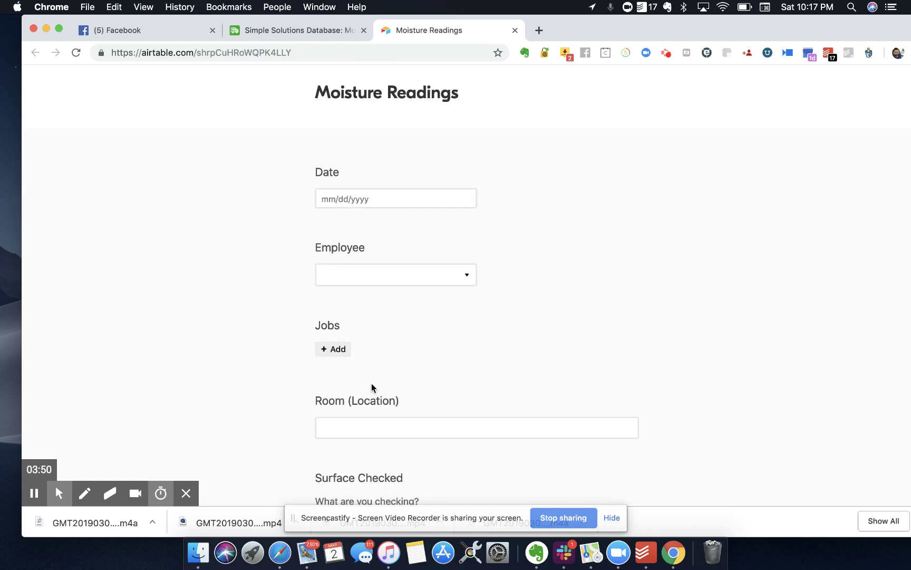
pyautogui.click(338, 336)
pyautogui.scroll(-2, 401, 348)
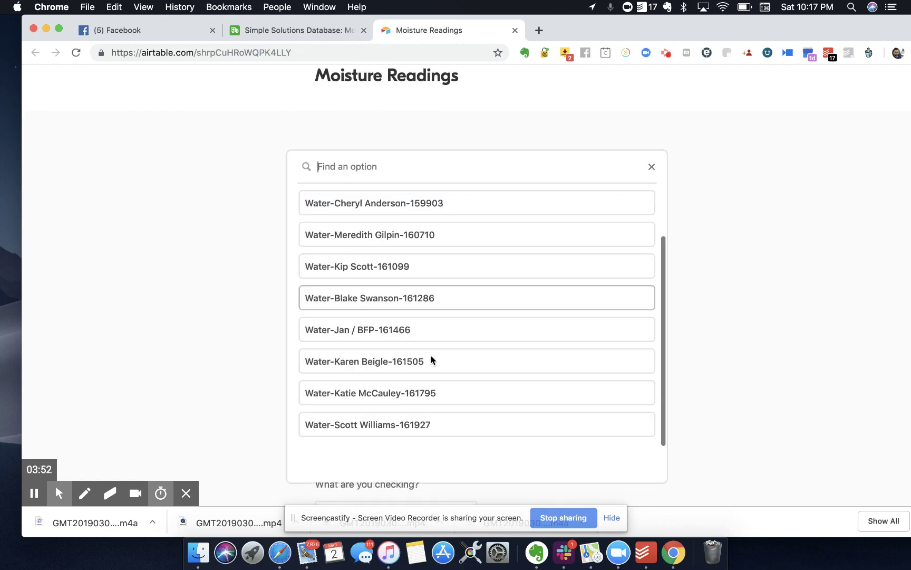
pyautogui.click(273, 331)
# View the options for the Surface Checked field and close the list without choosing one.
pyautogui.scroll(-3, 342, 408)
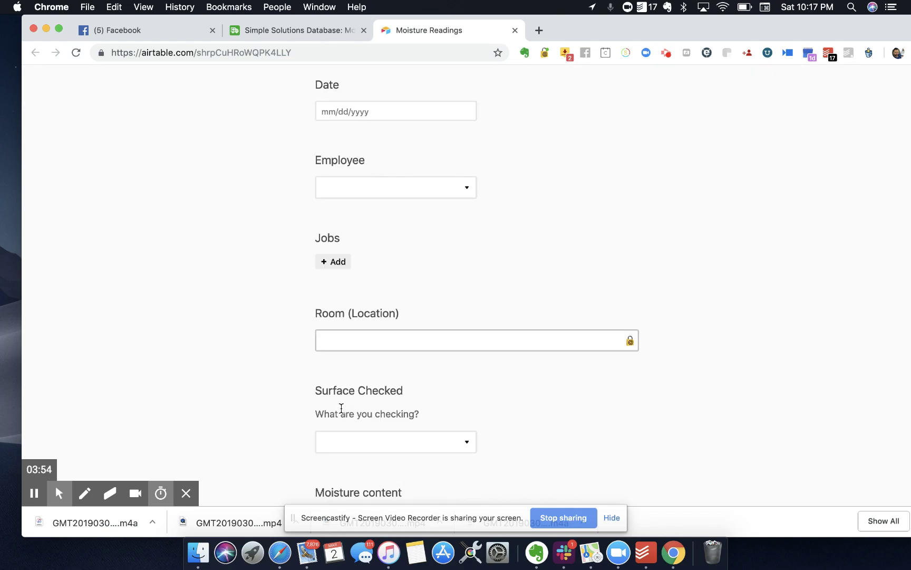
pyautogui.scroll(-4, 409, 397)
pyautogui.click(421, 341)
pyautogui.click(551, 322)
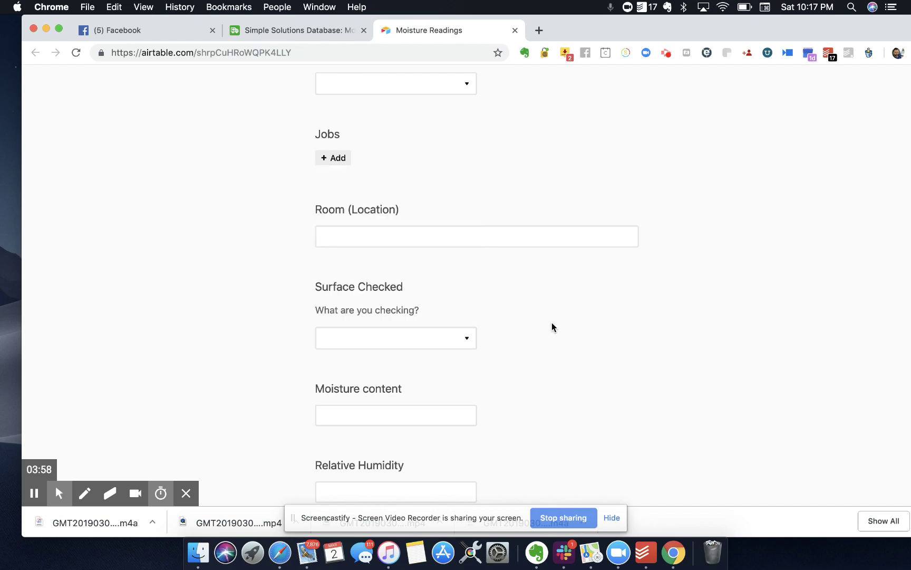
# Review the remaining fields from Moisture content to Notes, and close the live form without submitting it.
pyautogui.scroll(-2, 411, 401)
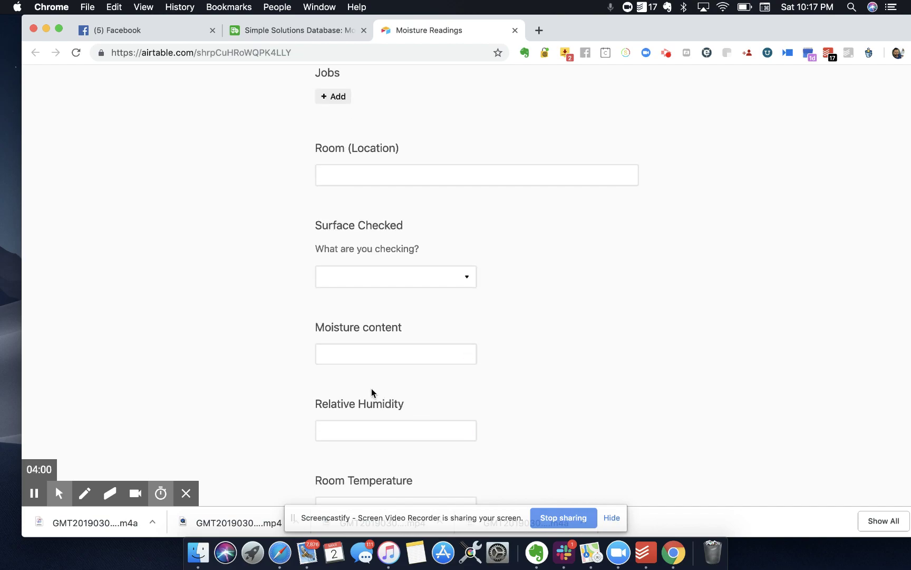
pyautogui.scroll(-4, 372, 392)
pyautogui.scroll(-6, 344, 405)
pyautogui.scroll(8, 401, 263)
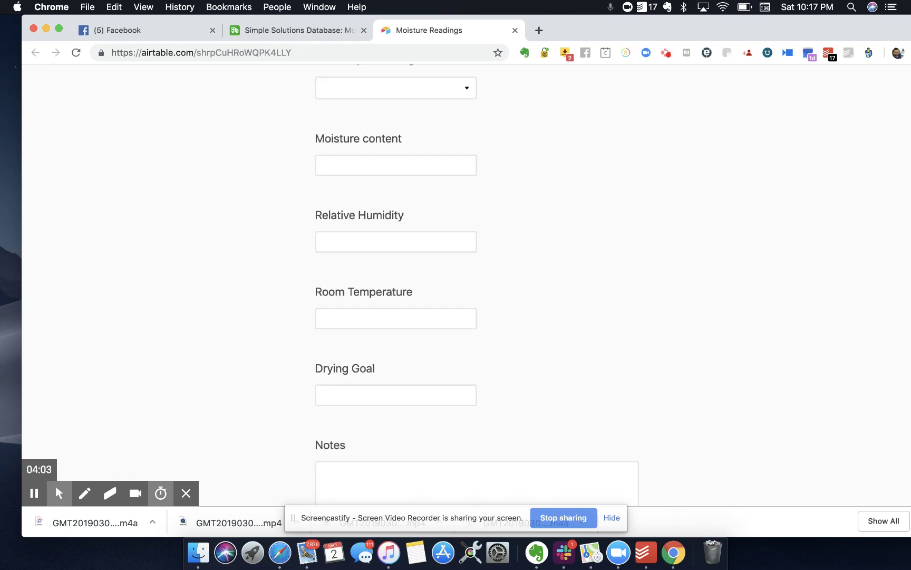
pyautogui.click(515, 31)
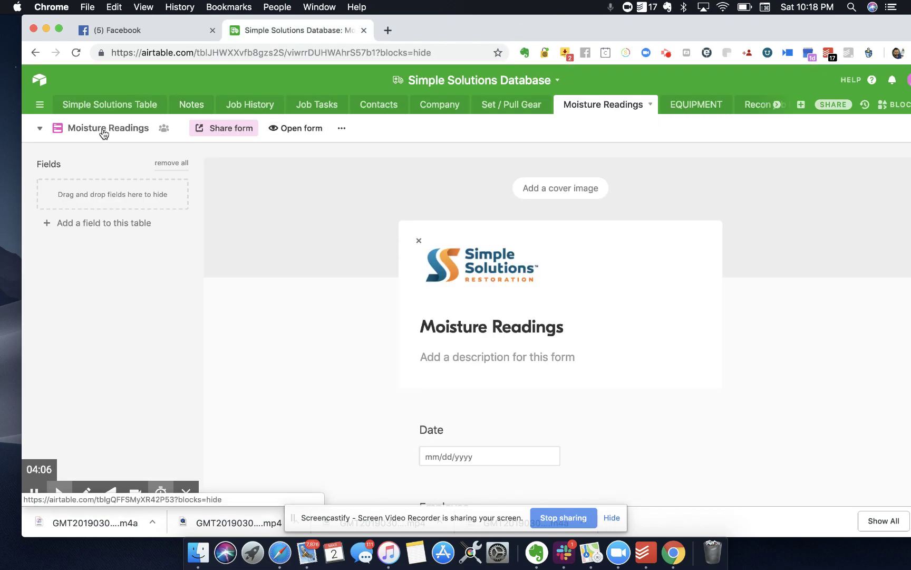
# Switch from the form to the Moisture Readings grid view and expand the Master Bedroom record dated 2/25/2019.
pyautogui.click(103, 128)
pyautogui.click(107, 184)
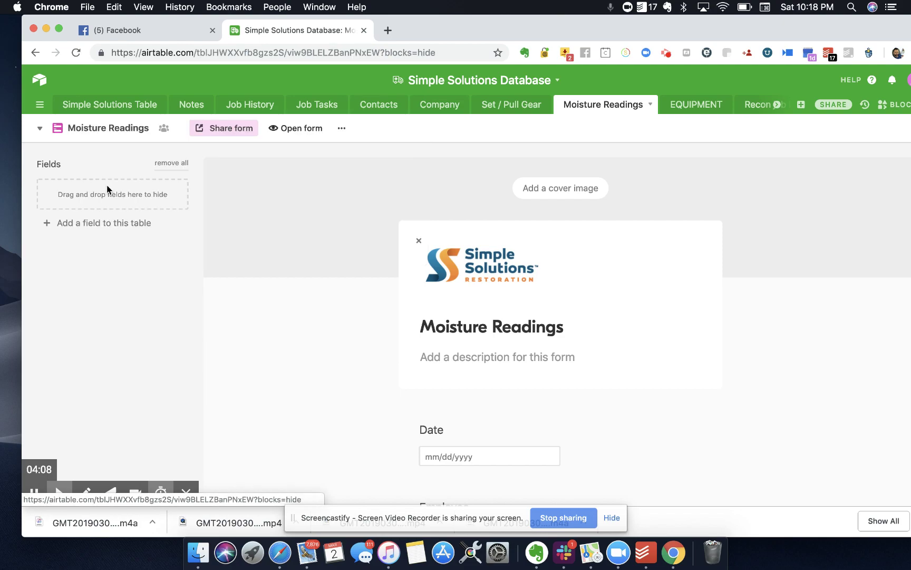
pyautogui.scroll(-3, 312, 360)
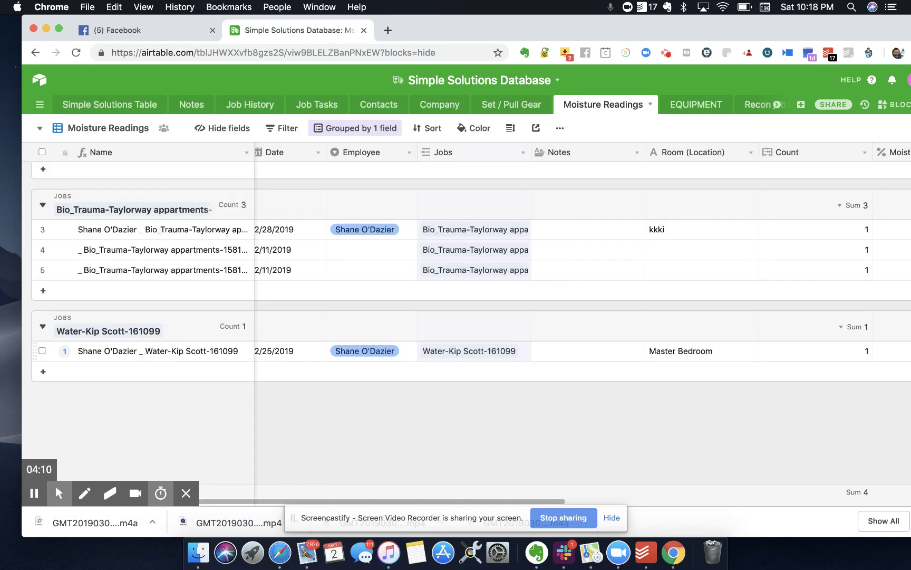
pyautogui.click(62, 357)
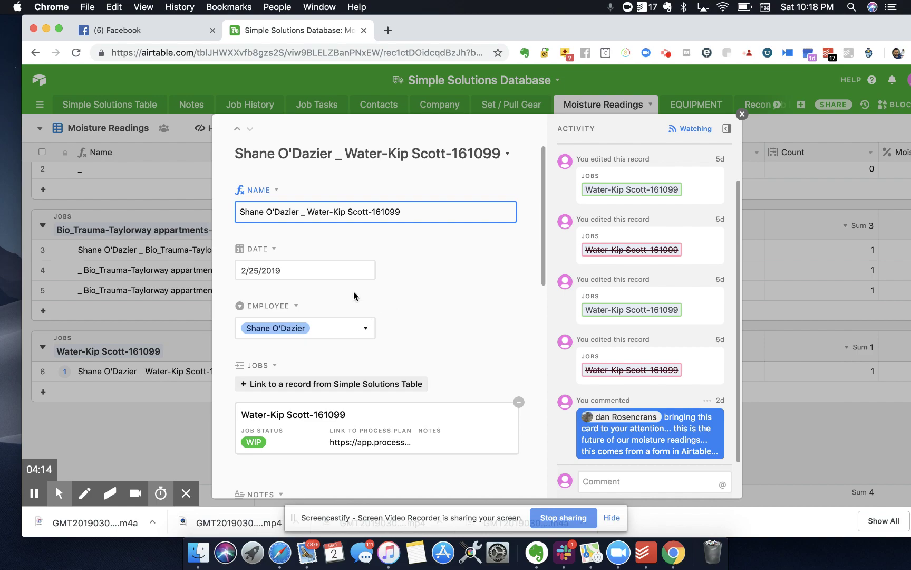
# Review the Master Bedroom record's fields down to Surface Checked and its activity history, and close the record.
pyautogui.scroll(-10, 444, 287)
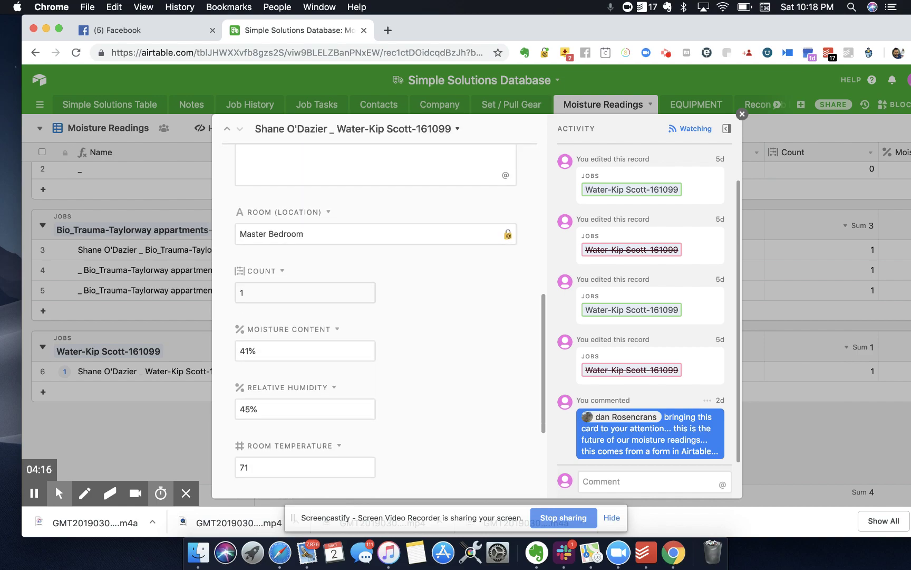
pyautogui.scroll(10, 376, 317)
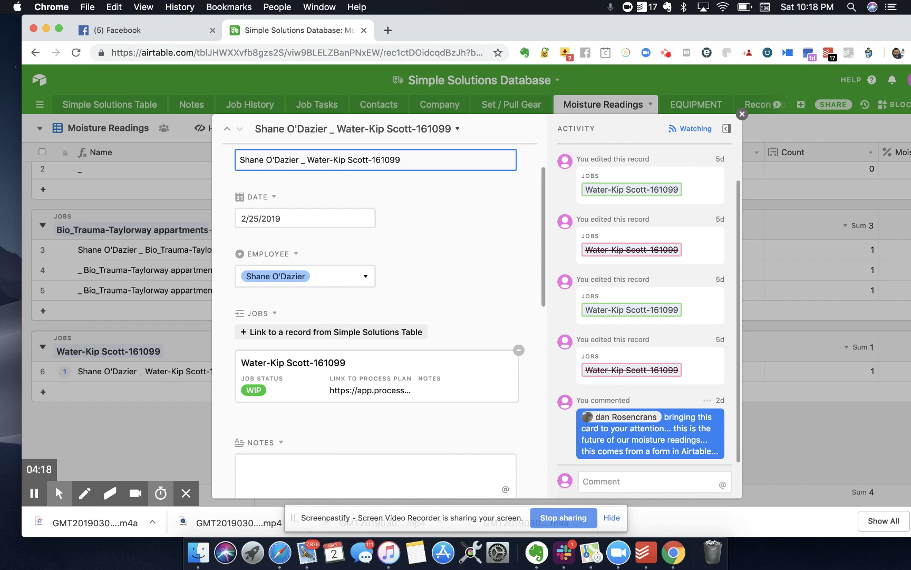
pyautogui.scroll(-5, 372, 318)
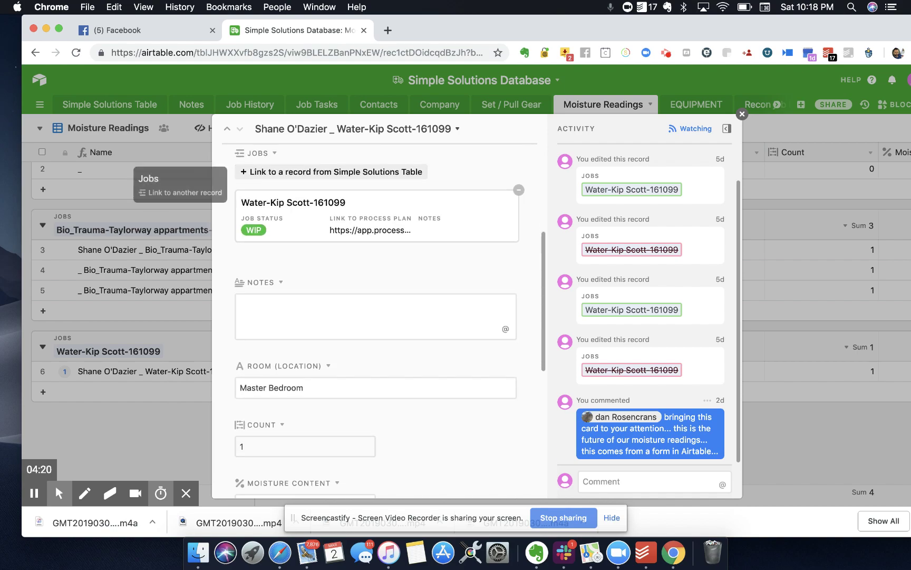
pyautogui.scroll(-3, 326, 358)
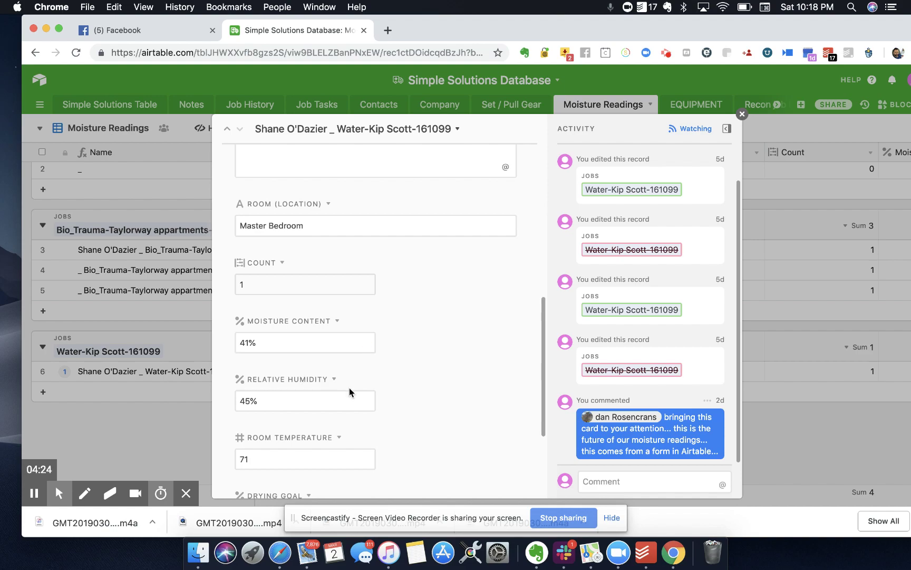
pyautogui.scroll(-3, 295, 399)
pyautogui.scroll(-2, 294, 432)
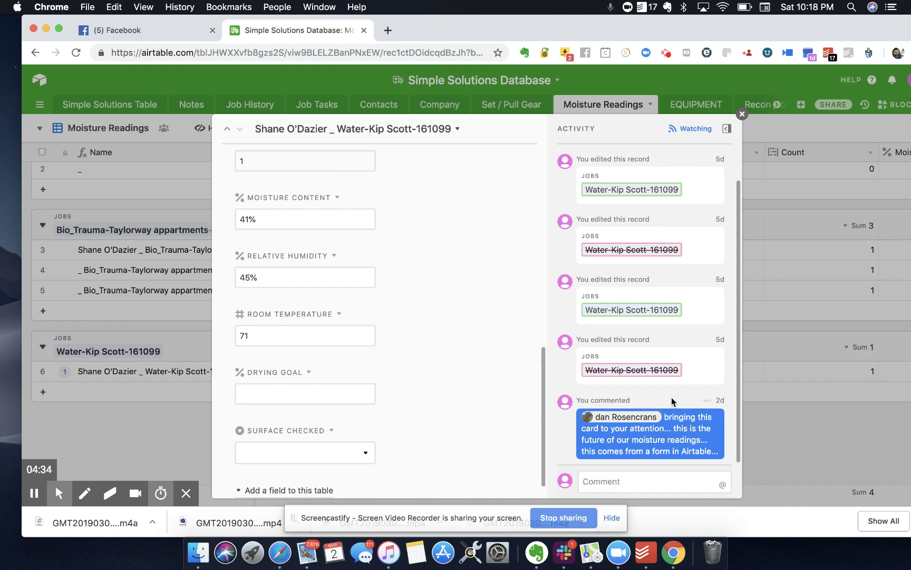
pyautogui.scroll(2, 641, 194)
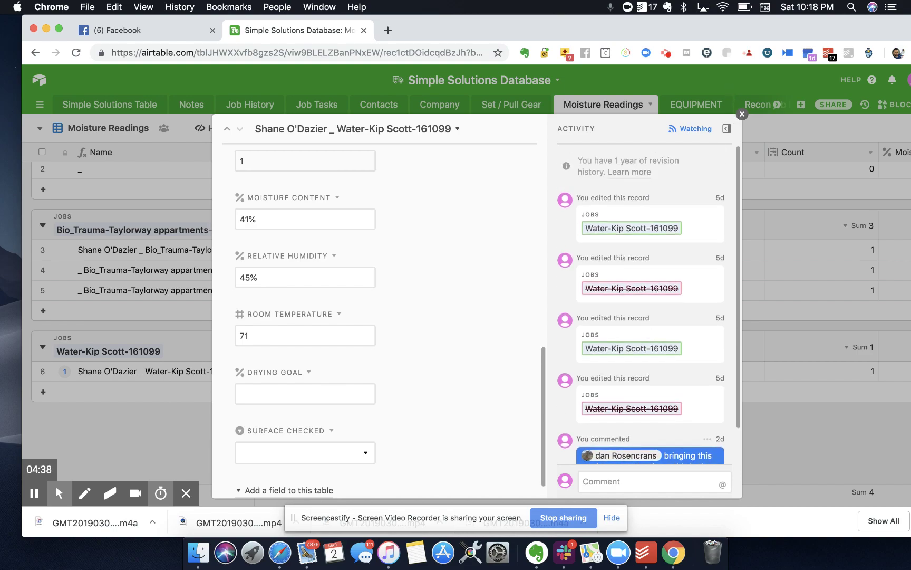
pyautogui.scroll(-2, 686, 285)
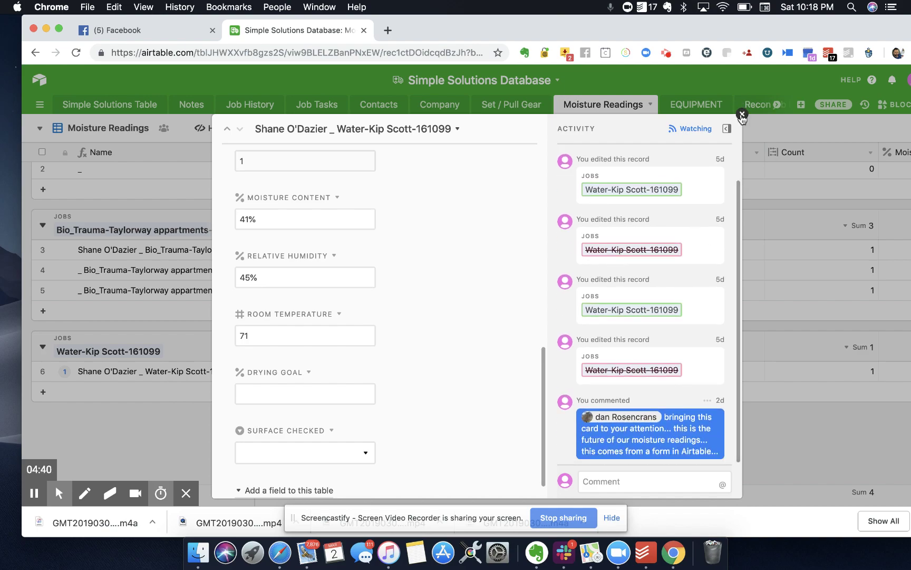
pyautogui.click(742, 115)
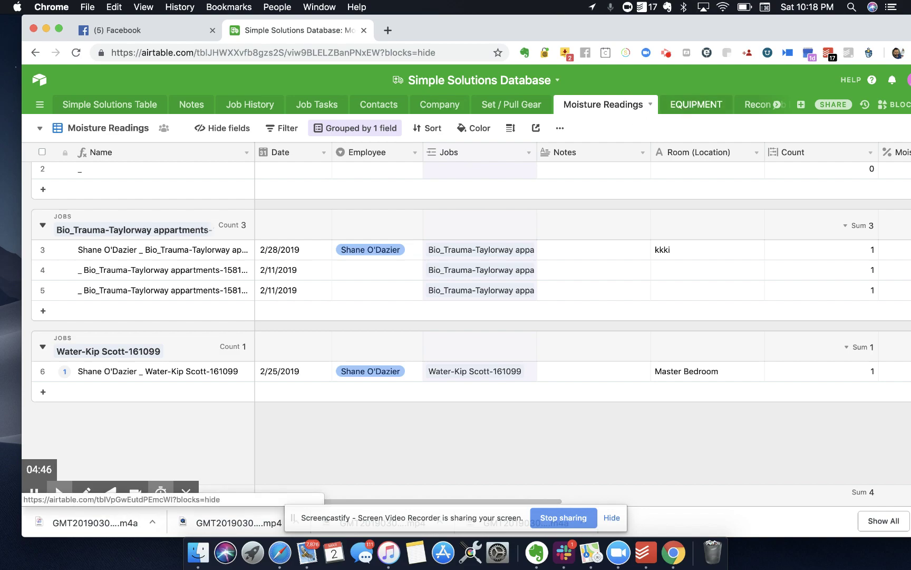
# Find the Scheduled Maintenance table among the database's tables and open it.
pyautogui.hscroll(2, 661, 108)
pyautogui.hscroll(6, 642, 109)
pyautogui.hscroll(4, 531, 108)
pyautogui.hscroll(6, 531, 116)
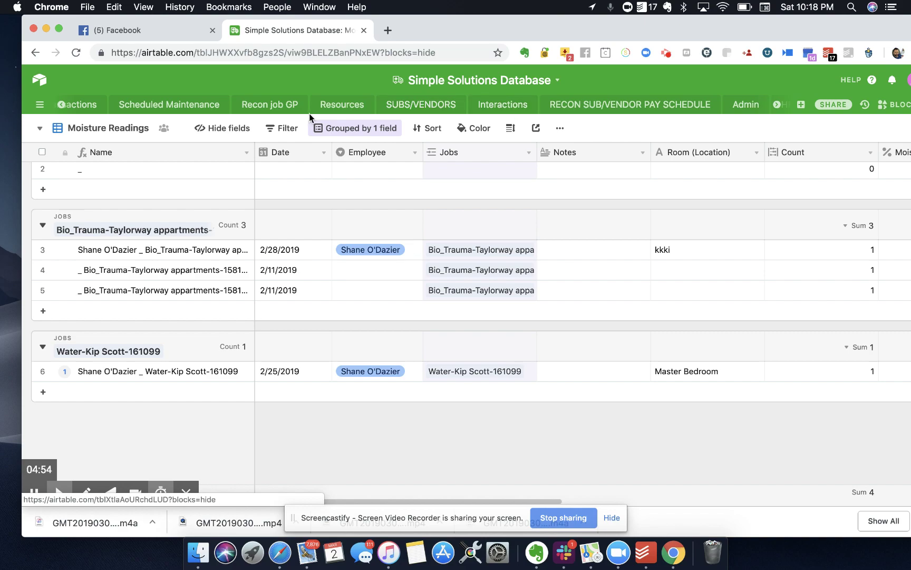
pyautogui.click(201, 110)
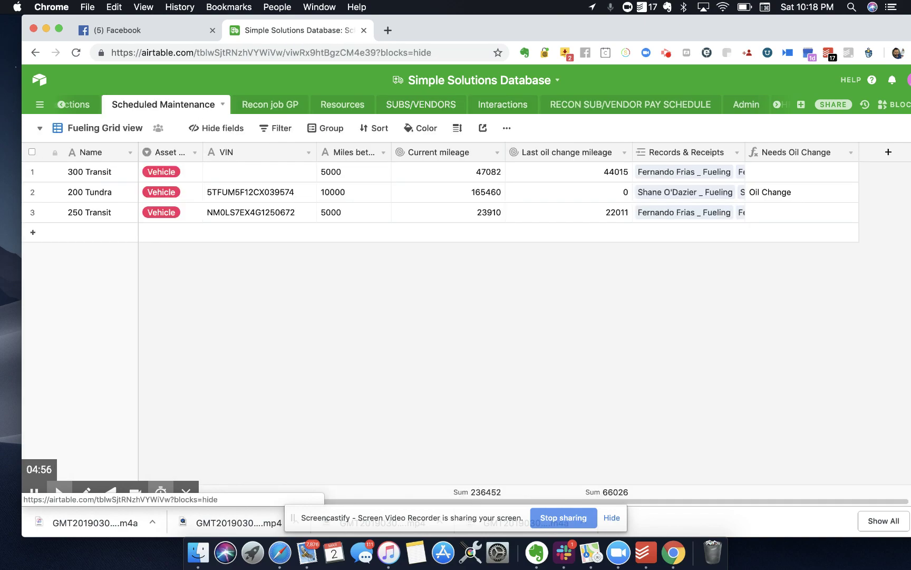
# Find the Equipment Maintenance Checklist table further along the database's tables and open it.
pyautogui.hscroll(8, 376, 116)
pyautogui.hscroll(5, 411, 104)
pyautogui.hscroll(6, 366, 115)
pyautogui.hscroll(3, 401, 104)
pyautogui.click(602, 107)
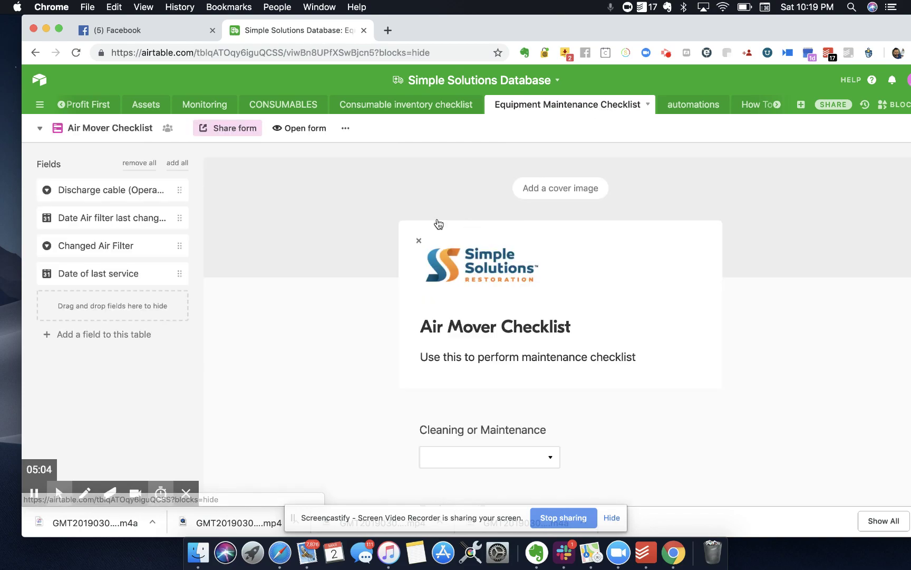
# Switch the Equipment Maintenance Checklist to Grid view and examine its checklist columns, service dates and final records.
pyautogui.click(98, 131)
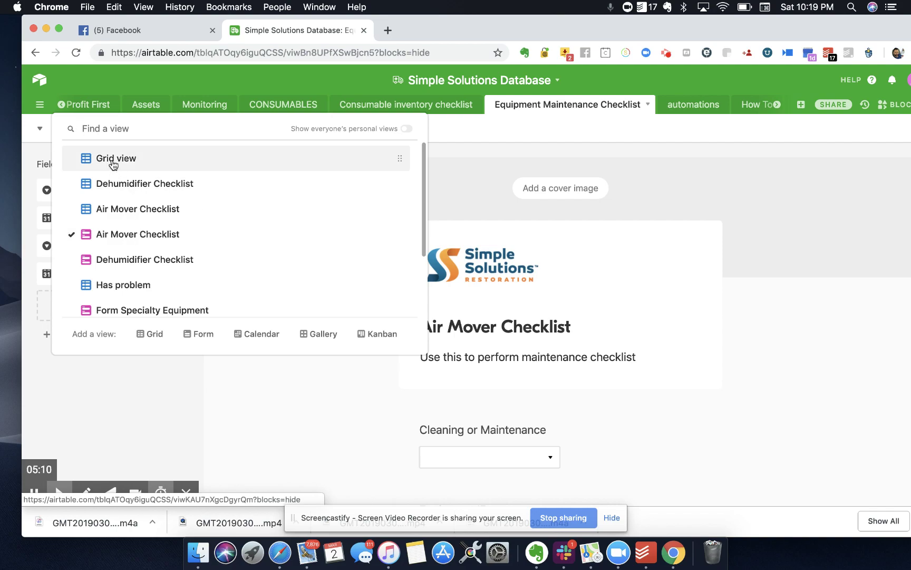
pyautogui.click(112, 159)
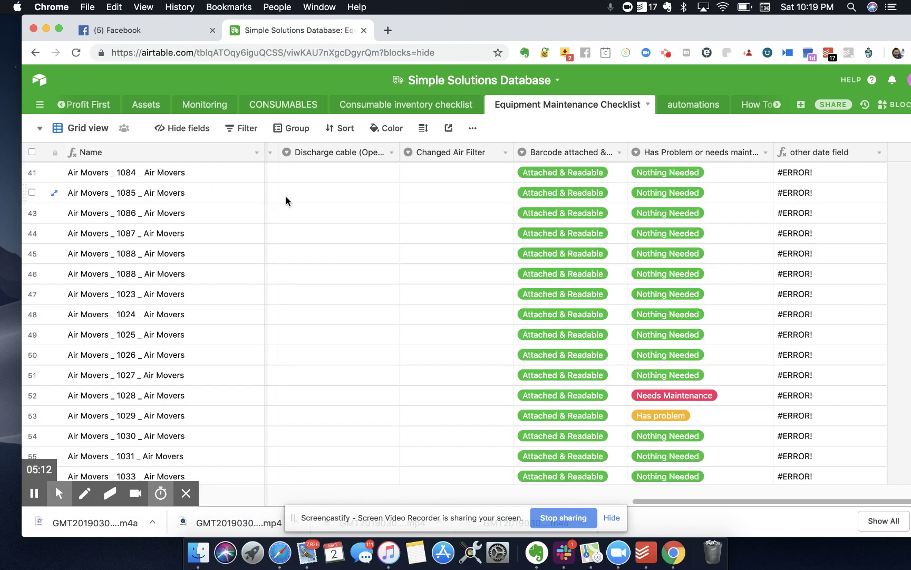
pyautogui.hscroll(-15, 401, 255)
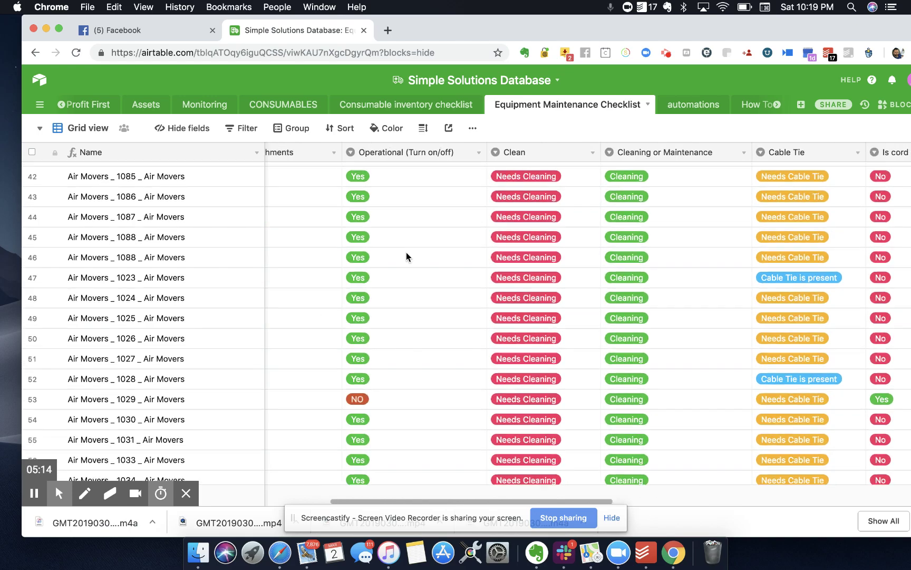
pyautogui.hscroll(-5, 406, 257)
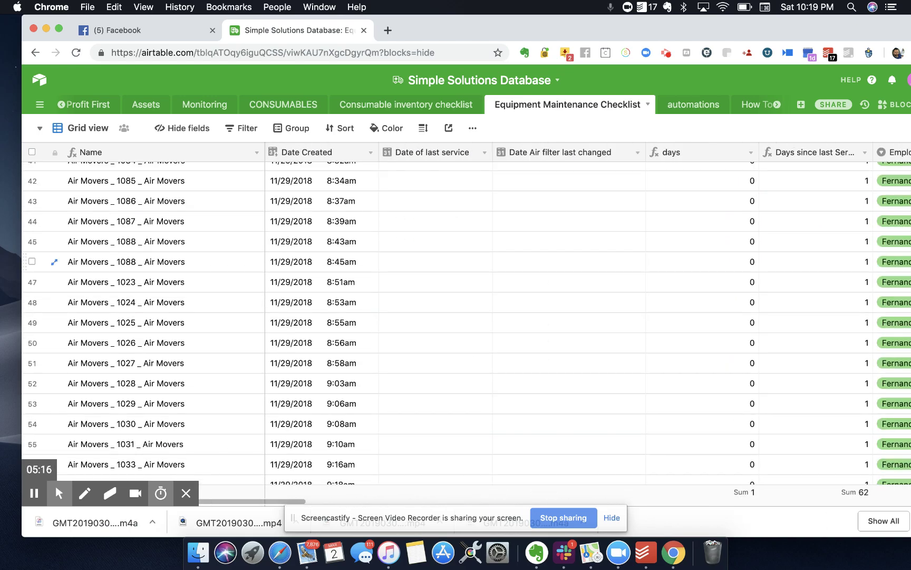
pyautogui.scroll(-5, 406, 257)
pyautogui.hscroll(2, 406, 257)
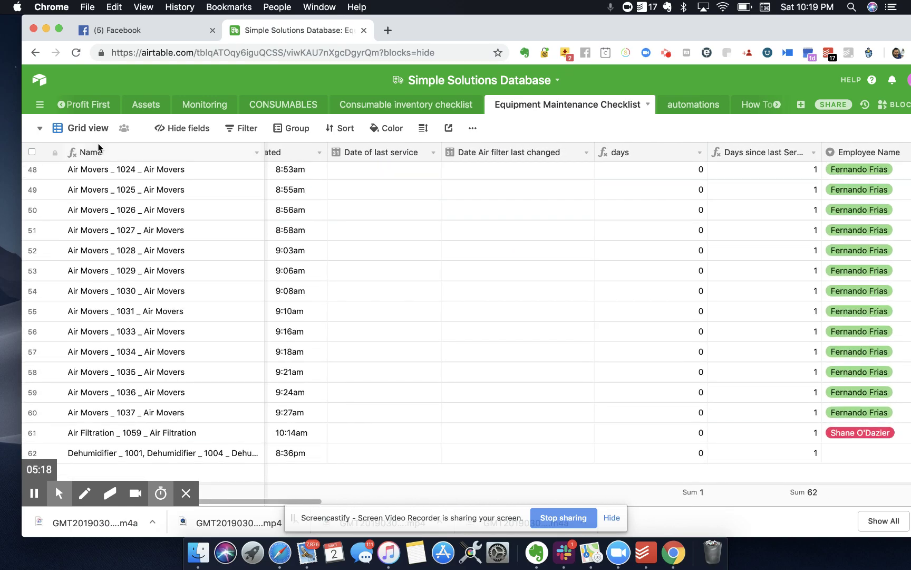
pyautogui.click(127, 189)
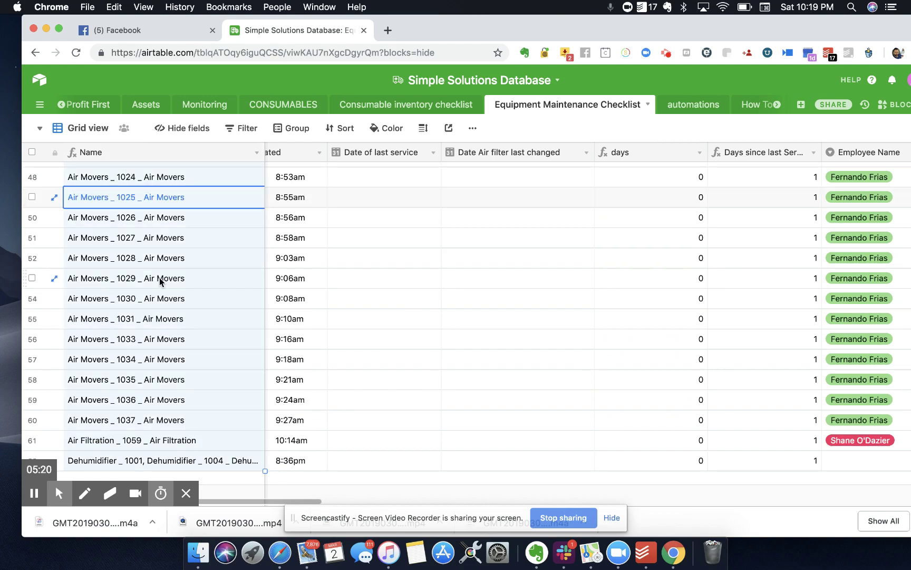
# Look through the Equipment Maintenance Checklist's available views and open the "to be cleaned" gallery.
pyautogui.click(91, 128)
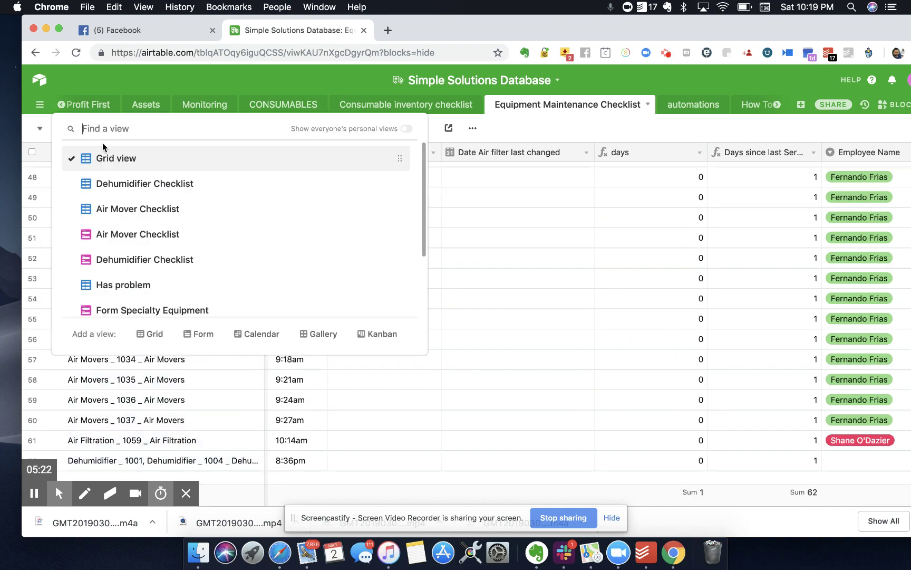
pyautogui.scroll(-2, 147, 276)
pyautogui.scroll(-2, 147, 275)
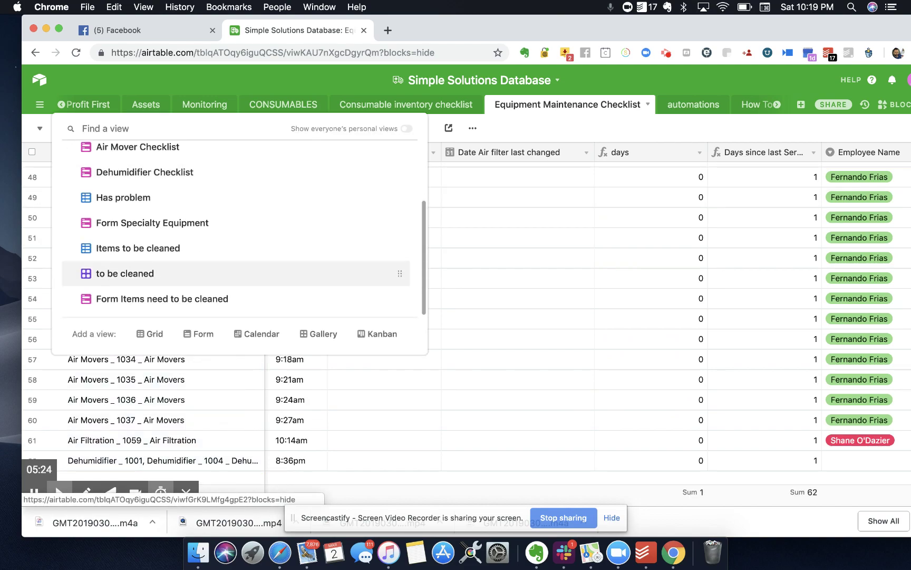
pyautogui.click(130, 278)
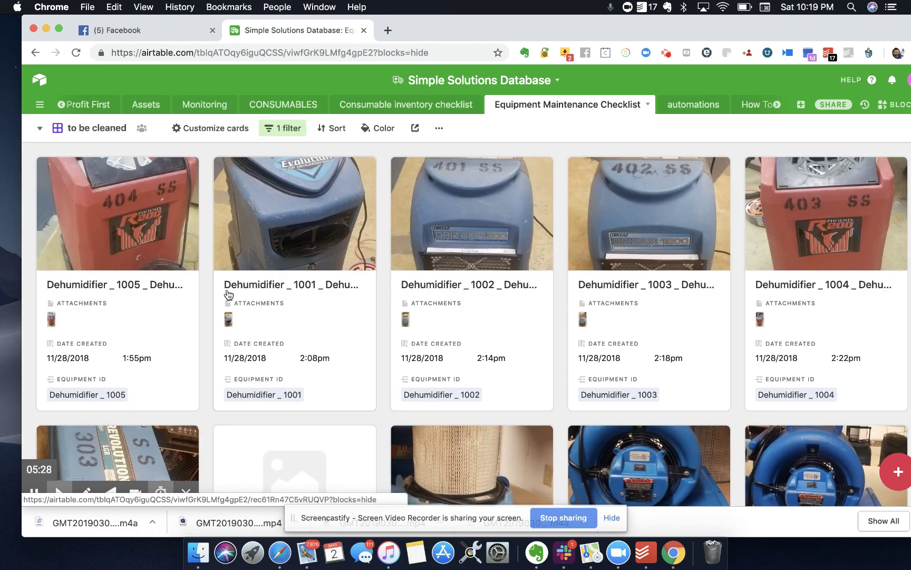
# Open the "Form Items need to be cleaned" form view and review its fields from Attachments to Notes.
pyautogui.click(111, 131)
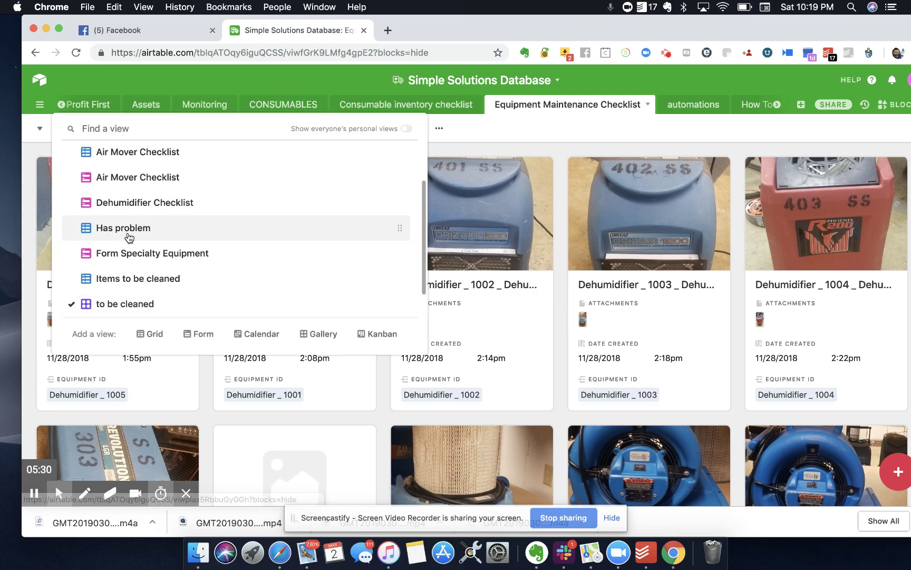
pyautogui.scroll(-2, 126, 266)
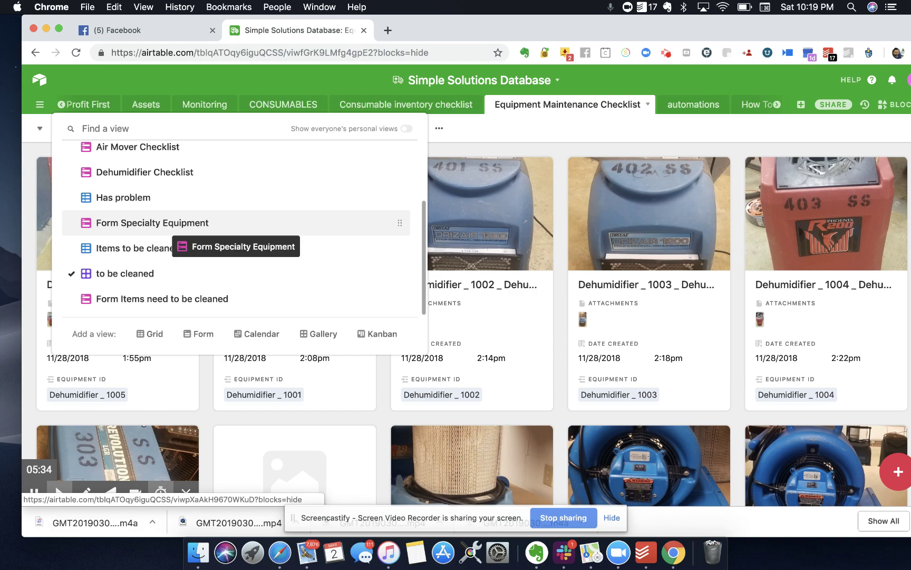
pyautogui.click(134, 299)
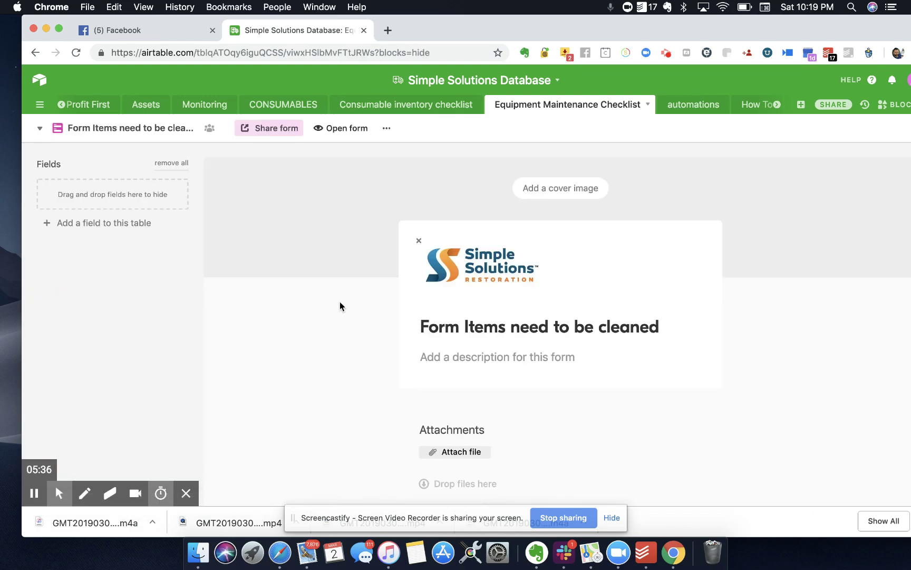
pyautogui.scroll(-3, 454, 316)
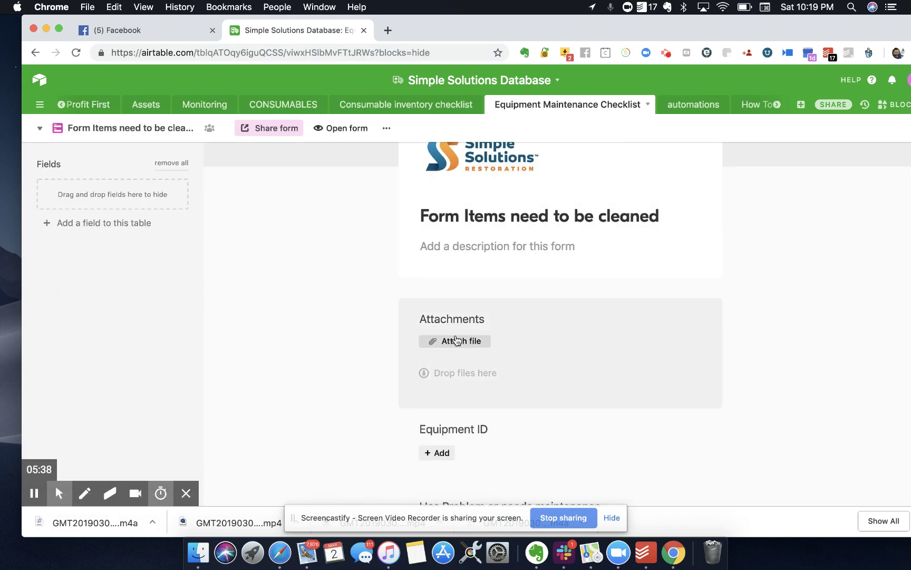
pyautogui.scroll(-3, 457, 407)
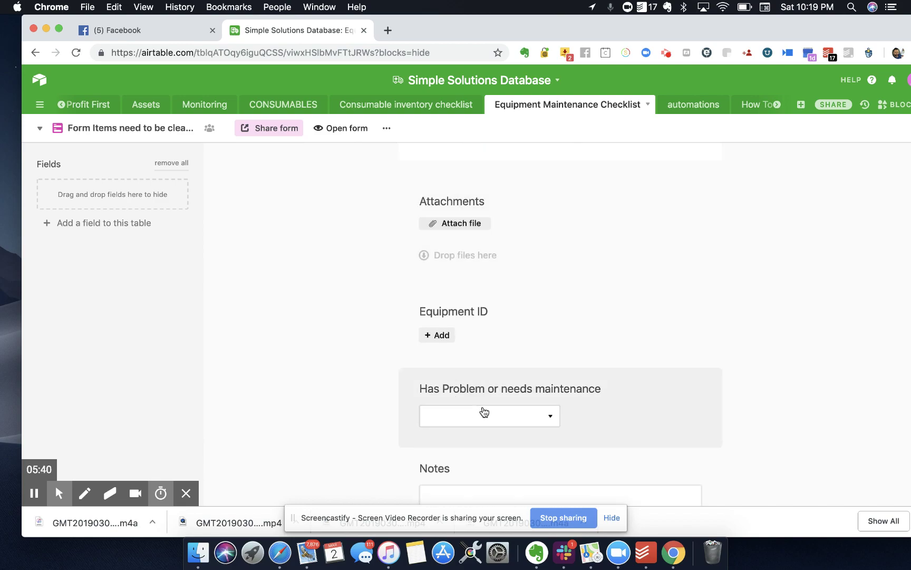
pyautogui.scroll(5, 441, 166)
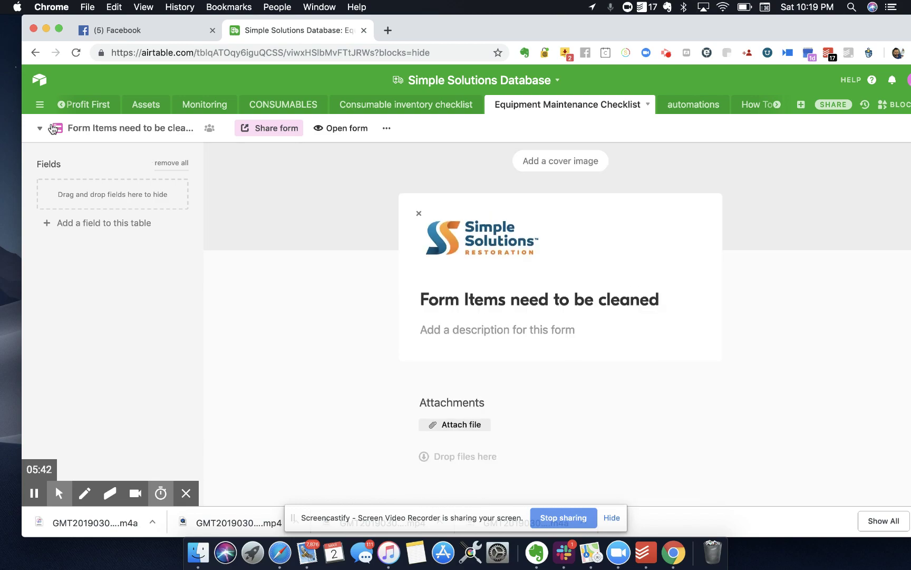
# Return to the "to be cleaned" gallery and expand the Dehumidifier _ 1005 record.
pyautogui.click(52, 129)
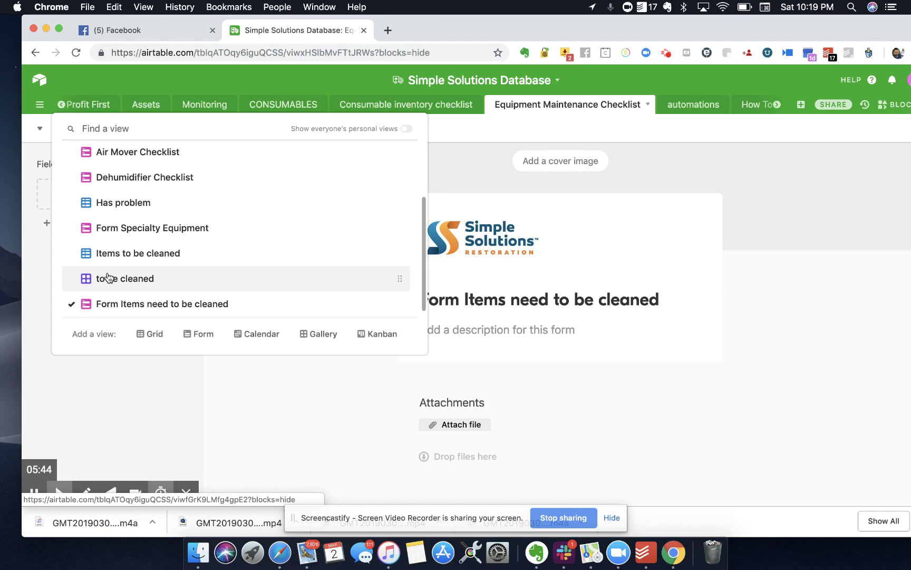
pyautogui.click(108, 278)
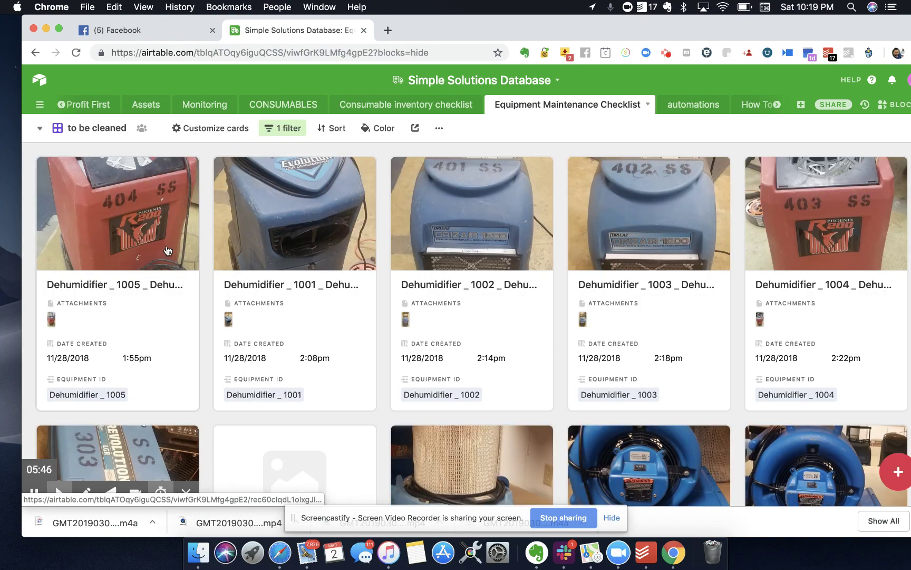
pyautogui.click(147, 242)
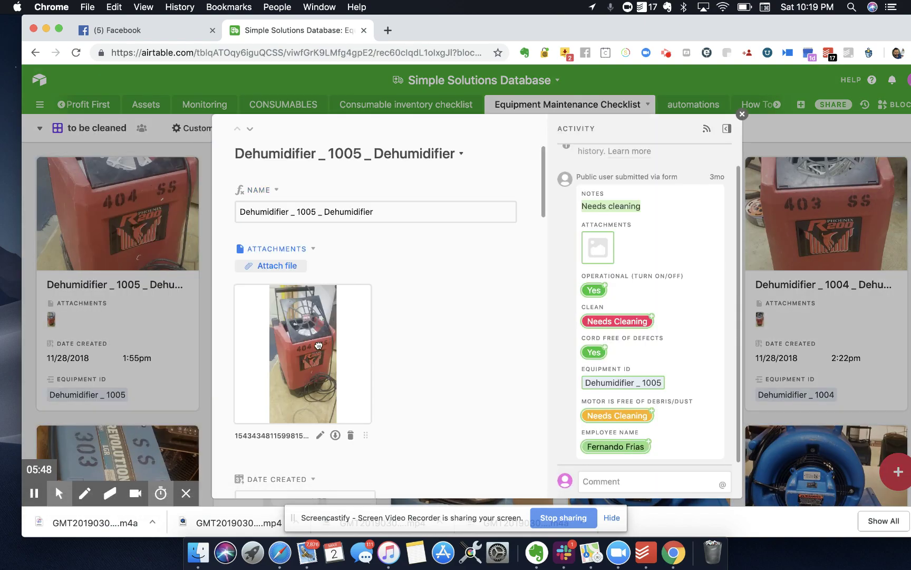
# View the Dehumidifier _ 1005 record's attached photo enlarged, and close both the photo and the record.
pyautogui.click(318, 348)
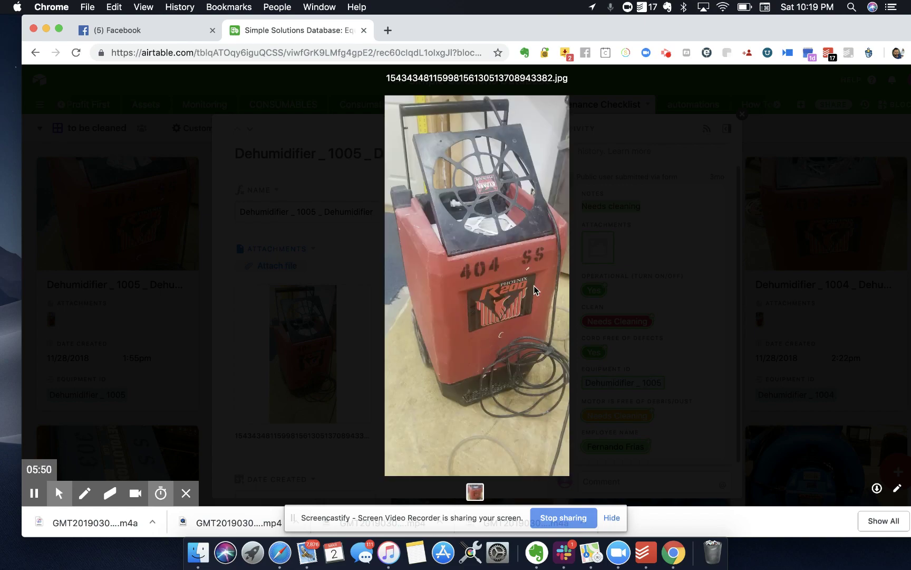
pyautogui.click(696, 261)
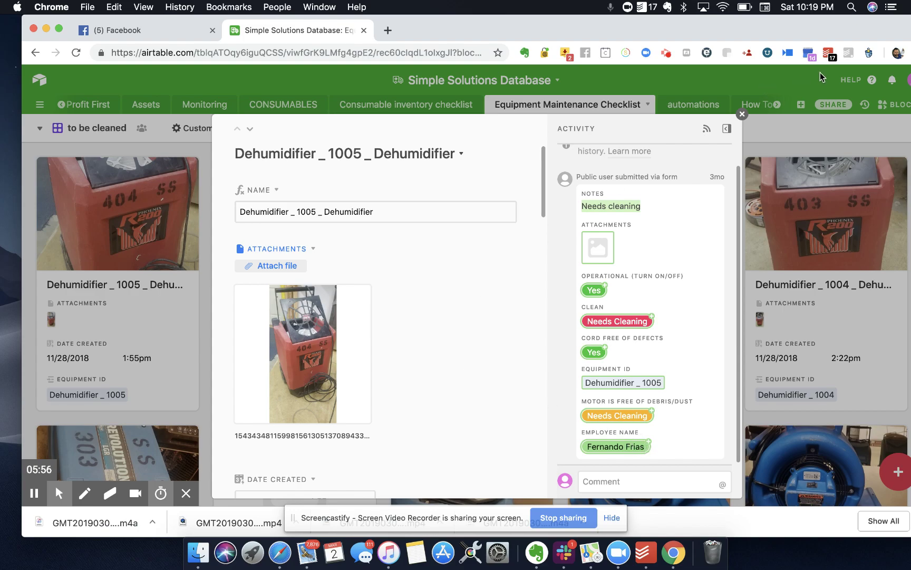
pyautogui.click(742, 114)
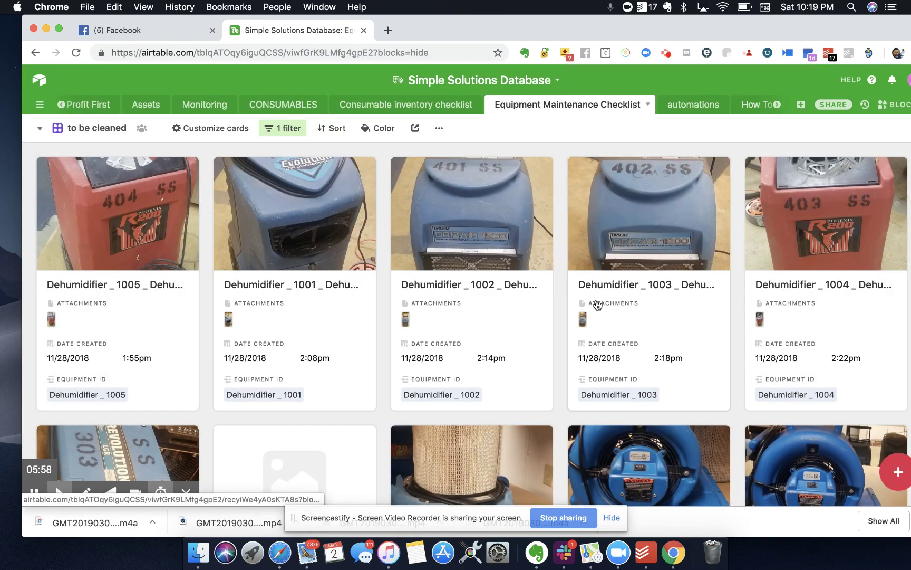
# Look through the "to be cleaned" gallery for the Air Movers _ 1093 card and expand its record.
pyautogui.scroll(-2, 598, 305)
pyautogui.scroll(-1, 597, 305)
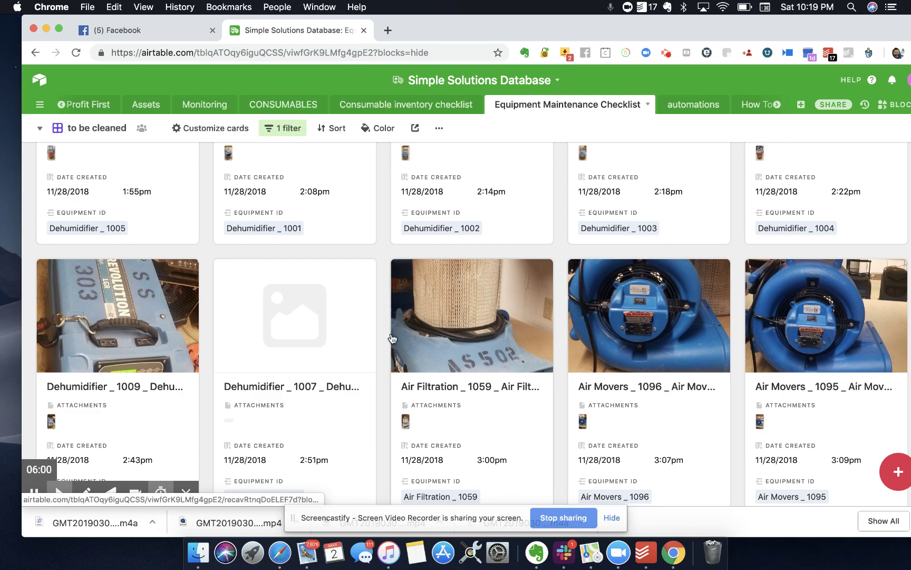
pyautogui.scroll(-2, 386, 335)
pyautogui.scroll(-3, 387, 335)
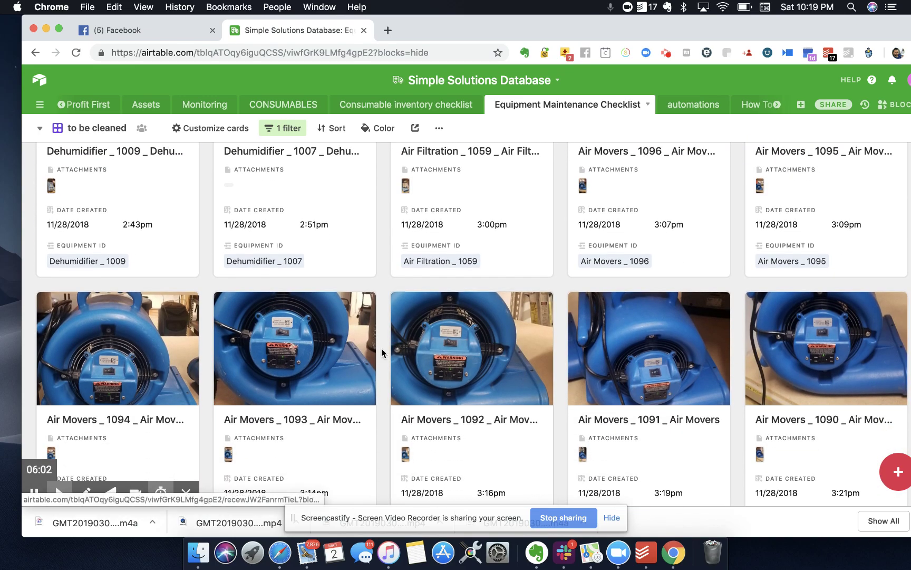
pyautogui.click(287, 373)
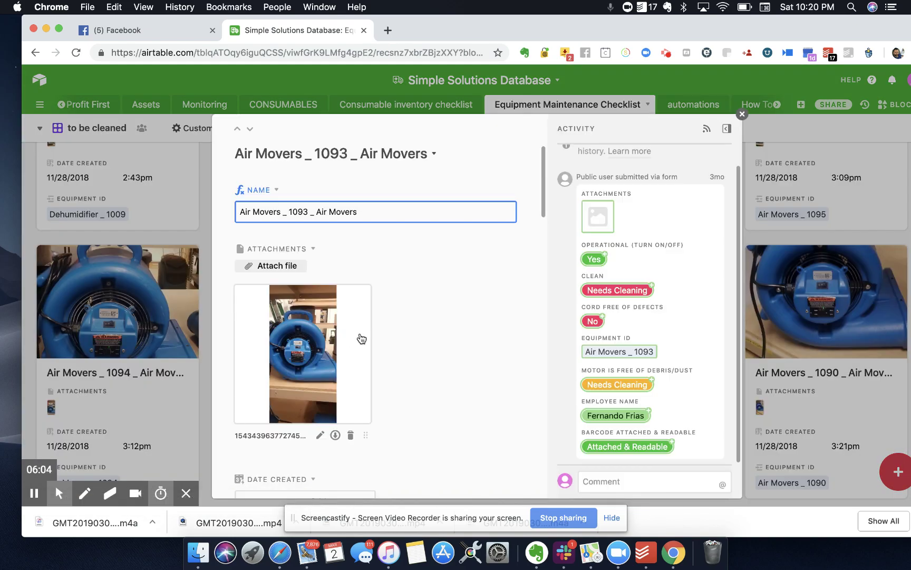
# Enlarge the Air Movers _ 1093 record's attached photo, inspect the barcode label and outlet area up close, and close the photo.
pyautogui.click(342, 335)
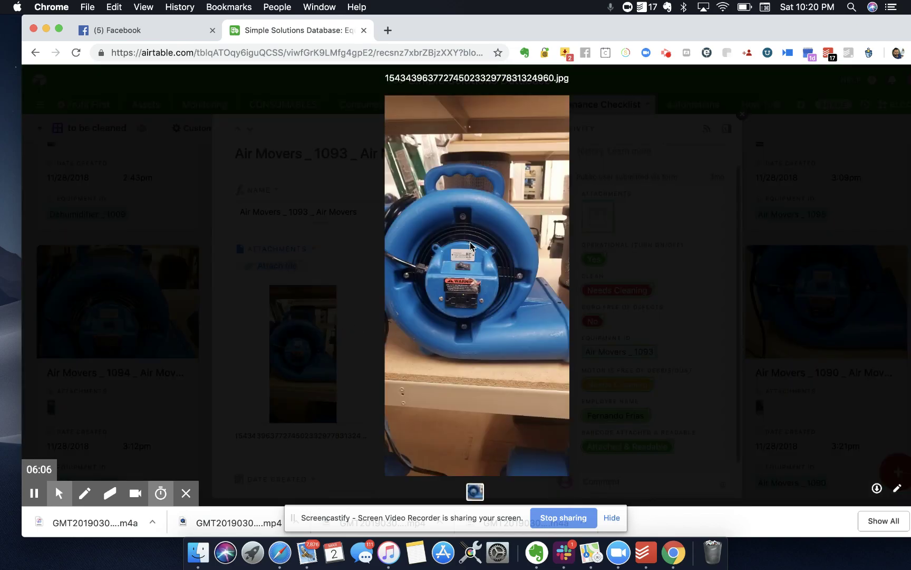
pyautogui.scroll(5, 470, 248)
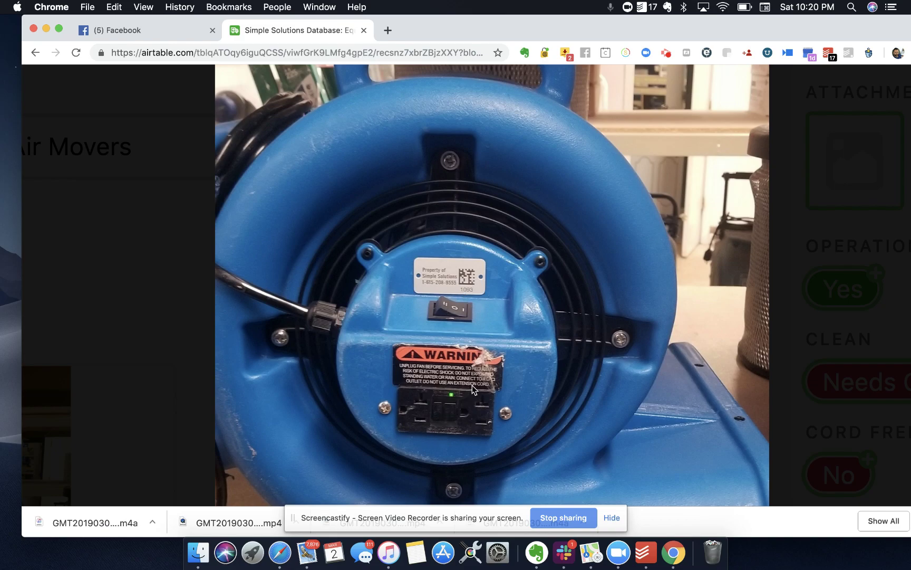
pyautogui.scroll(-5, 473, 390)
pyautogui.click(676, 366)
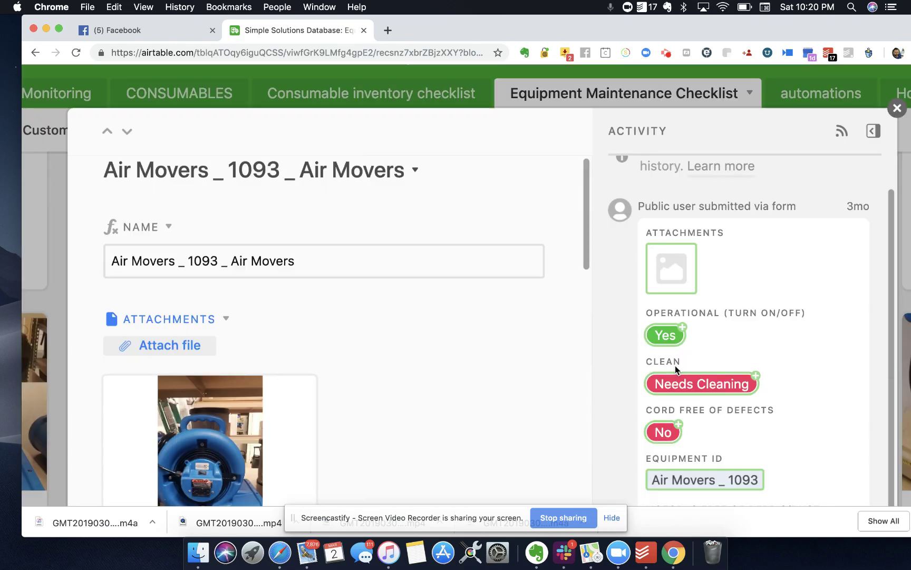
pyautogui.scroll(-5, 506, 398)
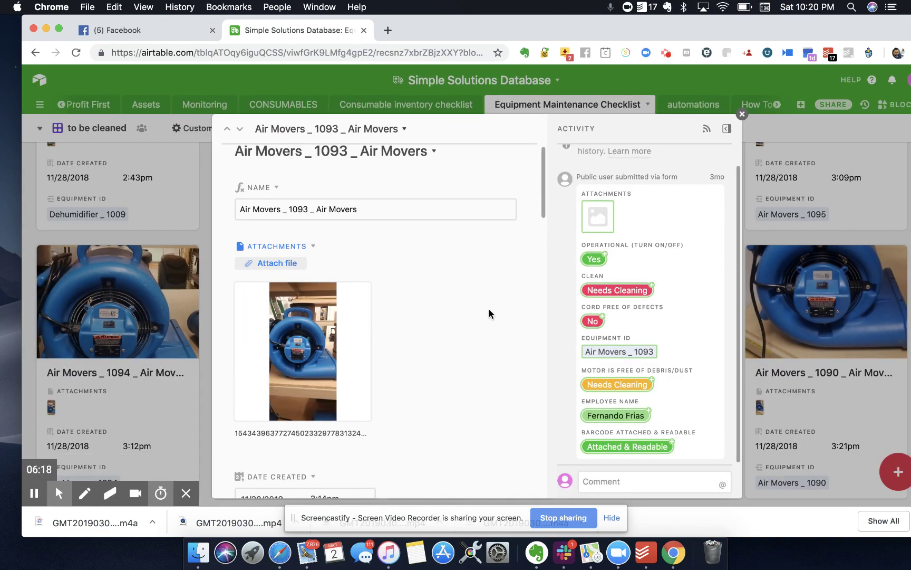
# Review the Air Movers _ 1093 record's fields and close the record.
pyautogui.scroll(-5, 489, 309)
pyautogui.scroll(3, 375, 264)
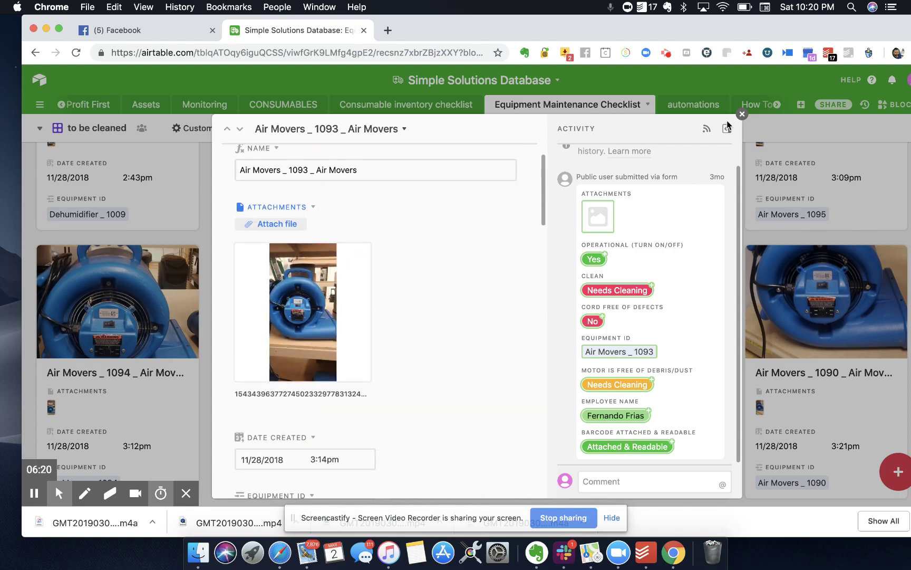
pyautogui.click(742, 115)
# Browse the air mover cards further down the "to be cleaned" gallery, as far as Air Movers _ 1035.
pyautogui.scroll(-4, 675, 257)
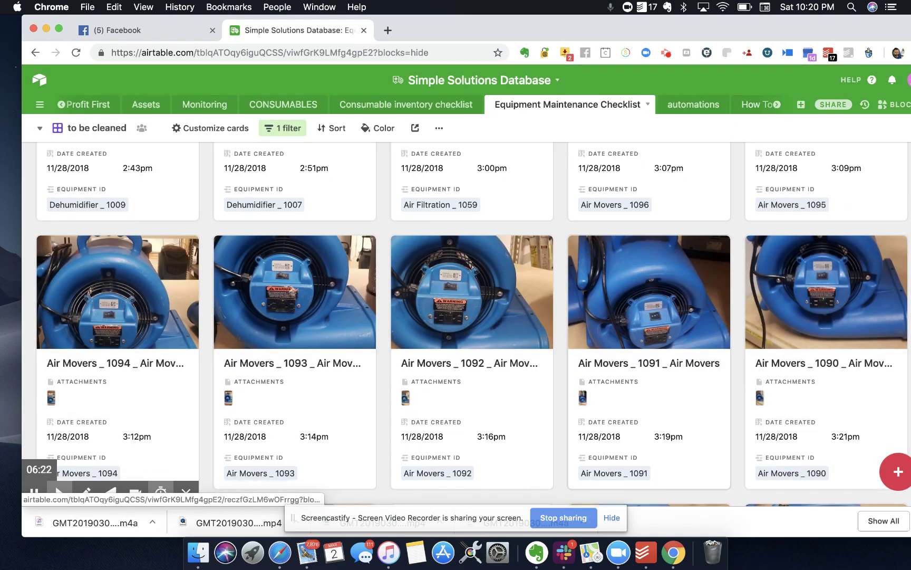
pyautogui.scroll(-15, 675, 257)
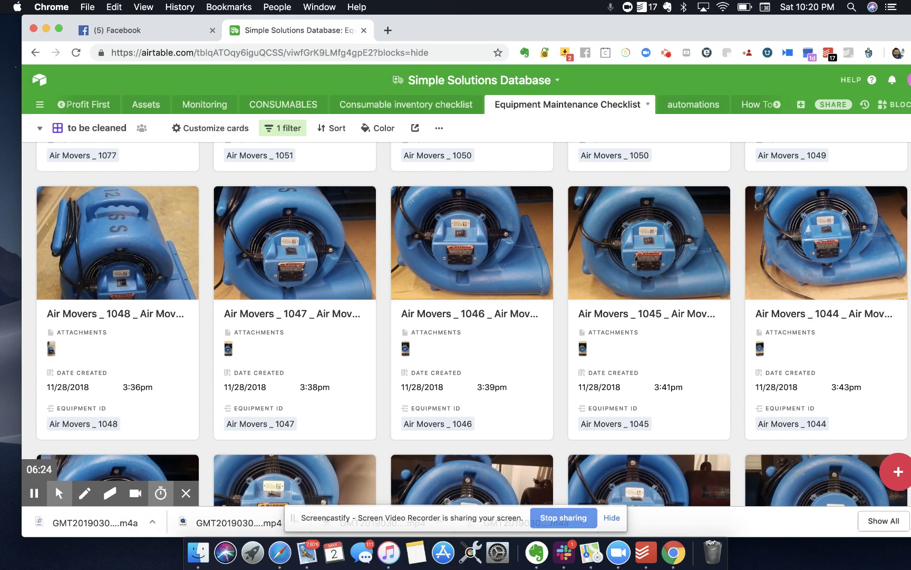
pyautogui.scroll(-15, 676, 257)
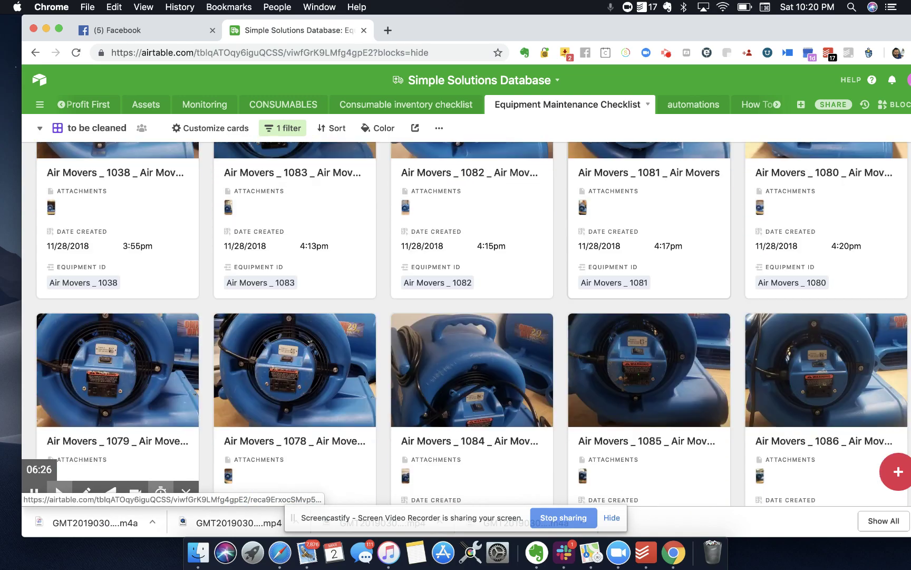
pyautogui.scroll(-10, 675, 257)
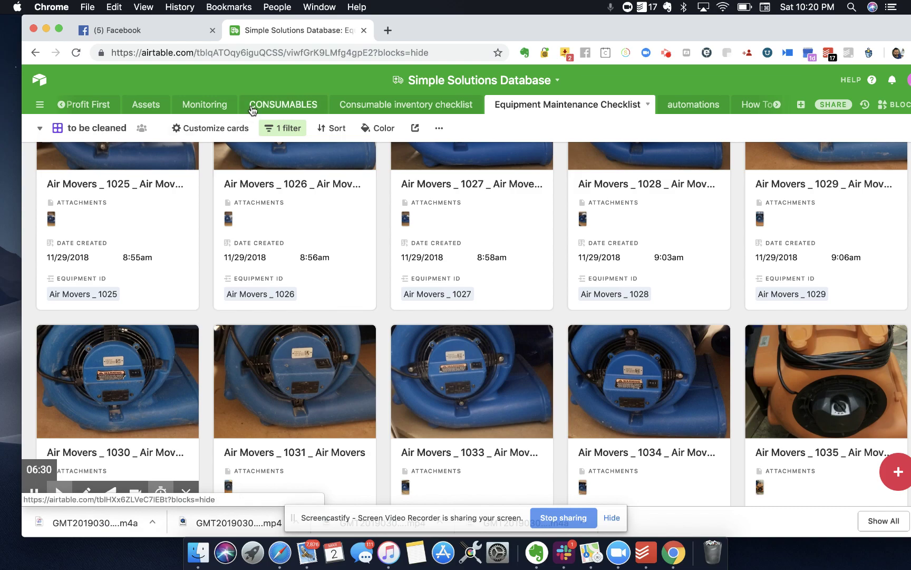
# Check the available views of the CONSUMABLES and Consumable inventory checklist tables, and return to the Equipment Maintenance Checklist table.
pyautogui.click(289, 113)
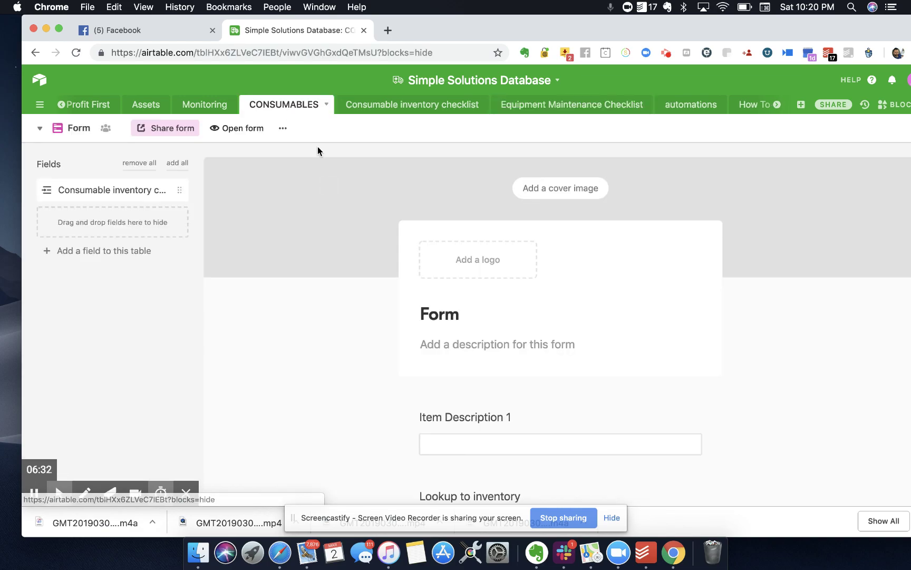
pyautogui.click(65, 130)
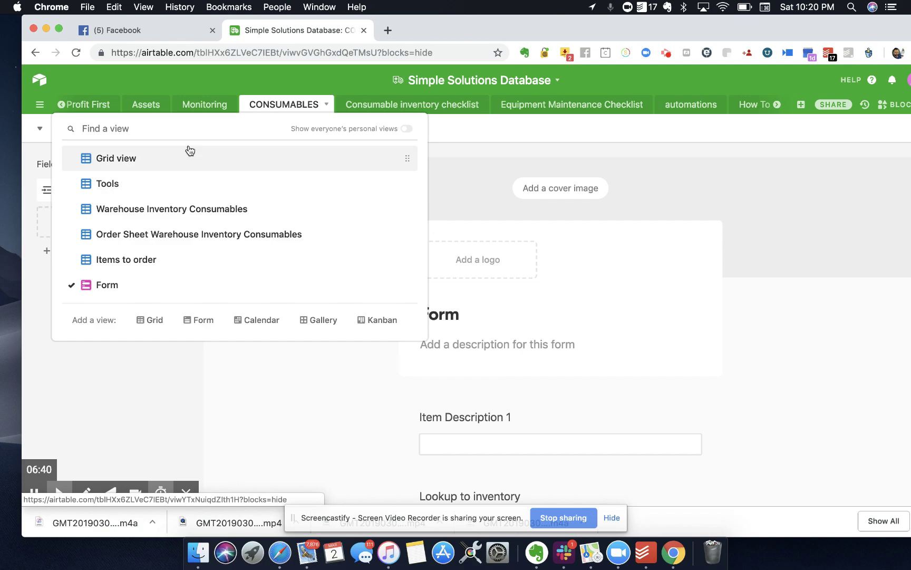
pyautogui.click(391, 108)
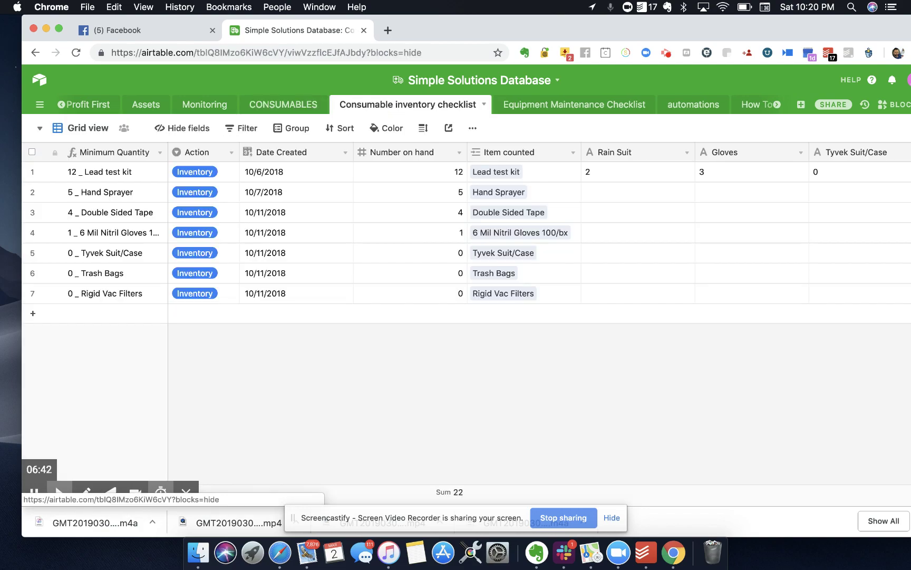
pyautogui.click(95, 128)
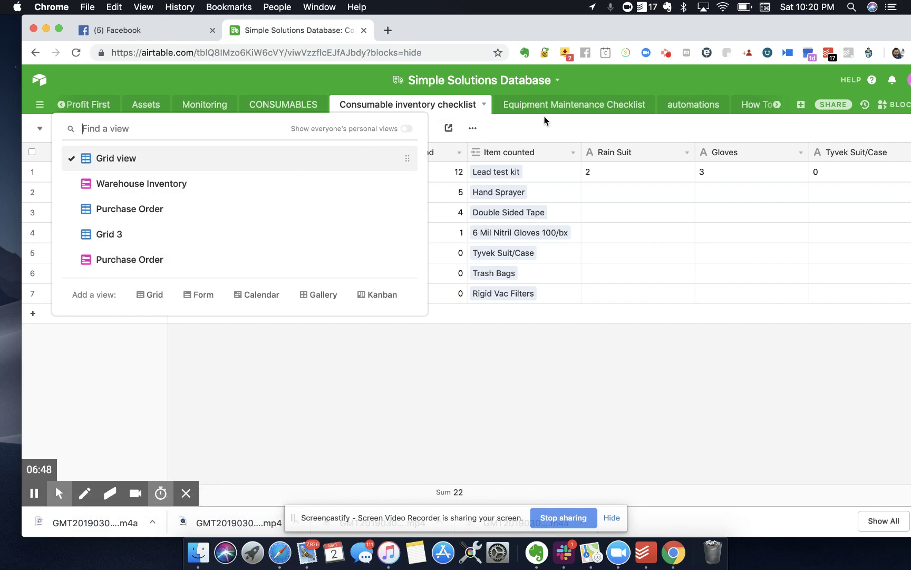
pyautogui.click(560, 107)
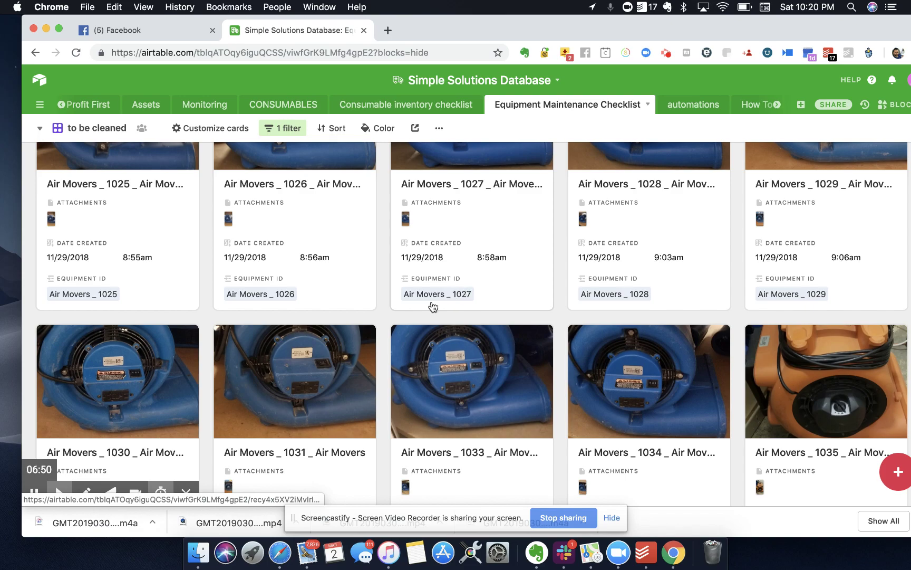